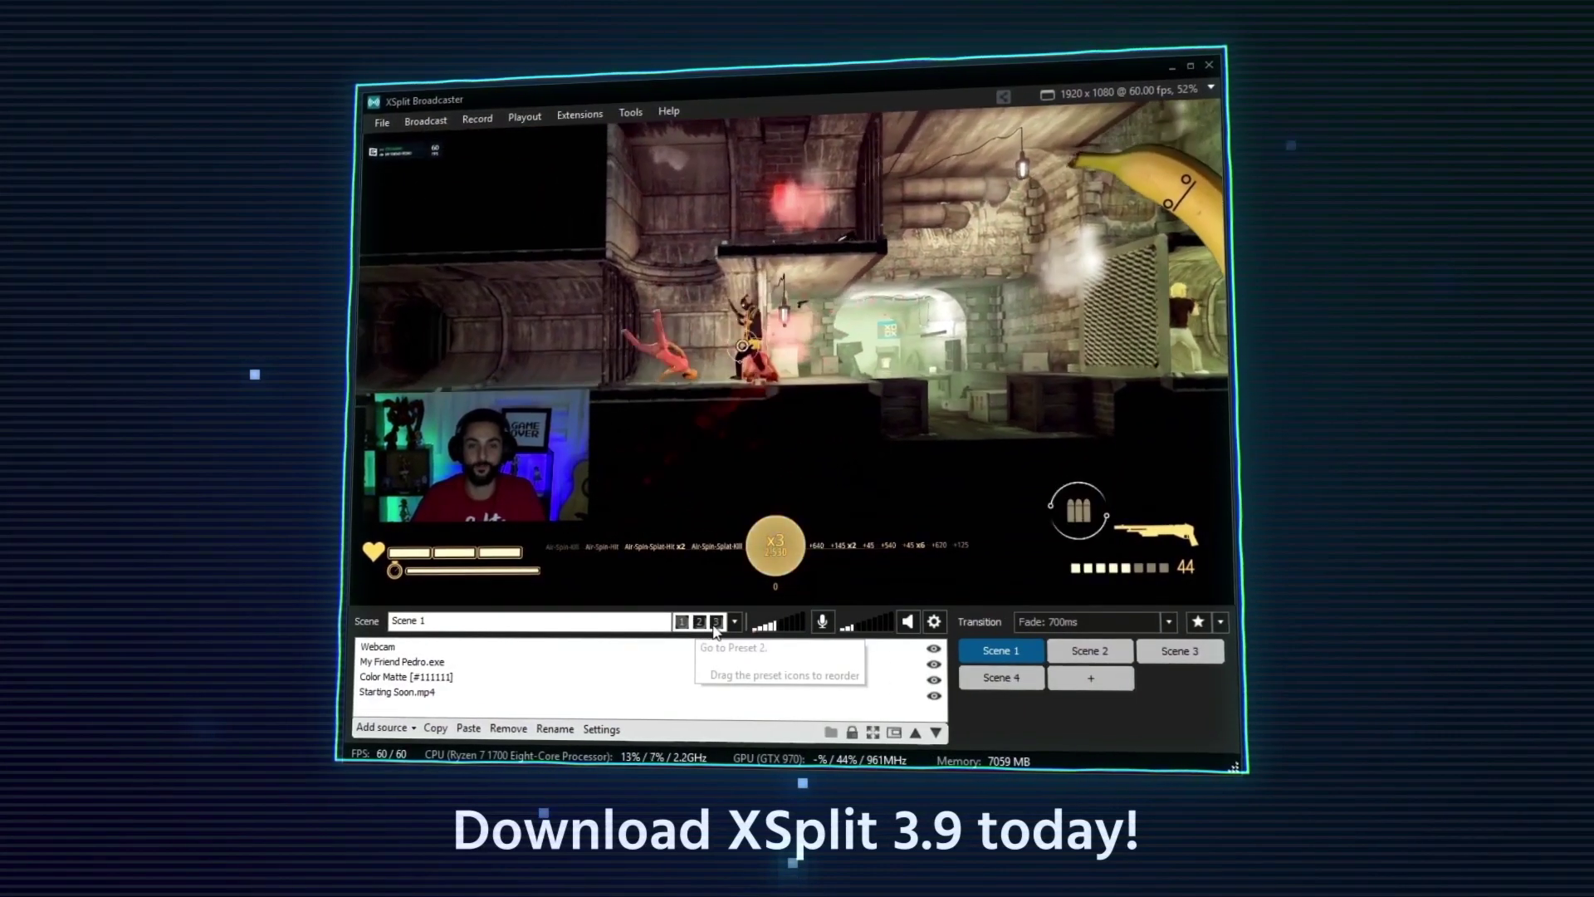
# - Switch the OBS output back to the Broforce game capture scene
pyautogui.click(682, 621)
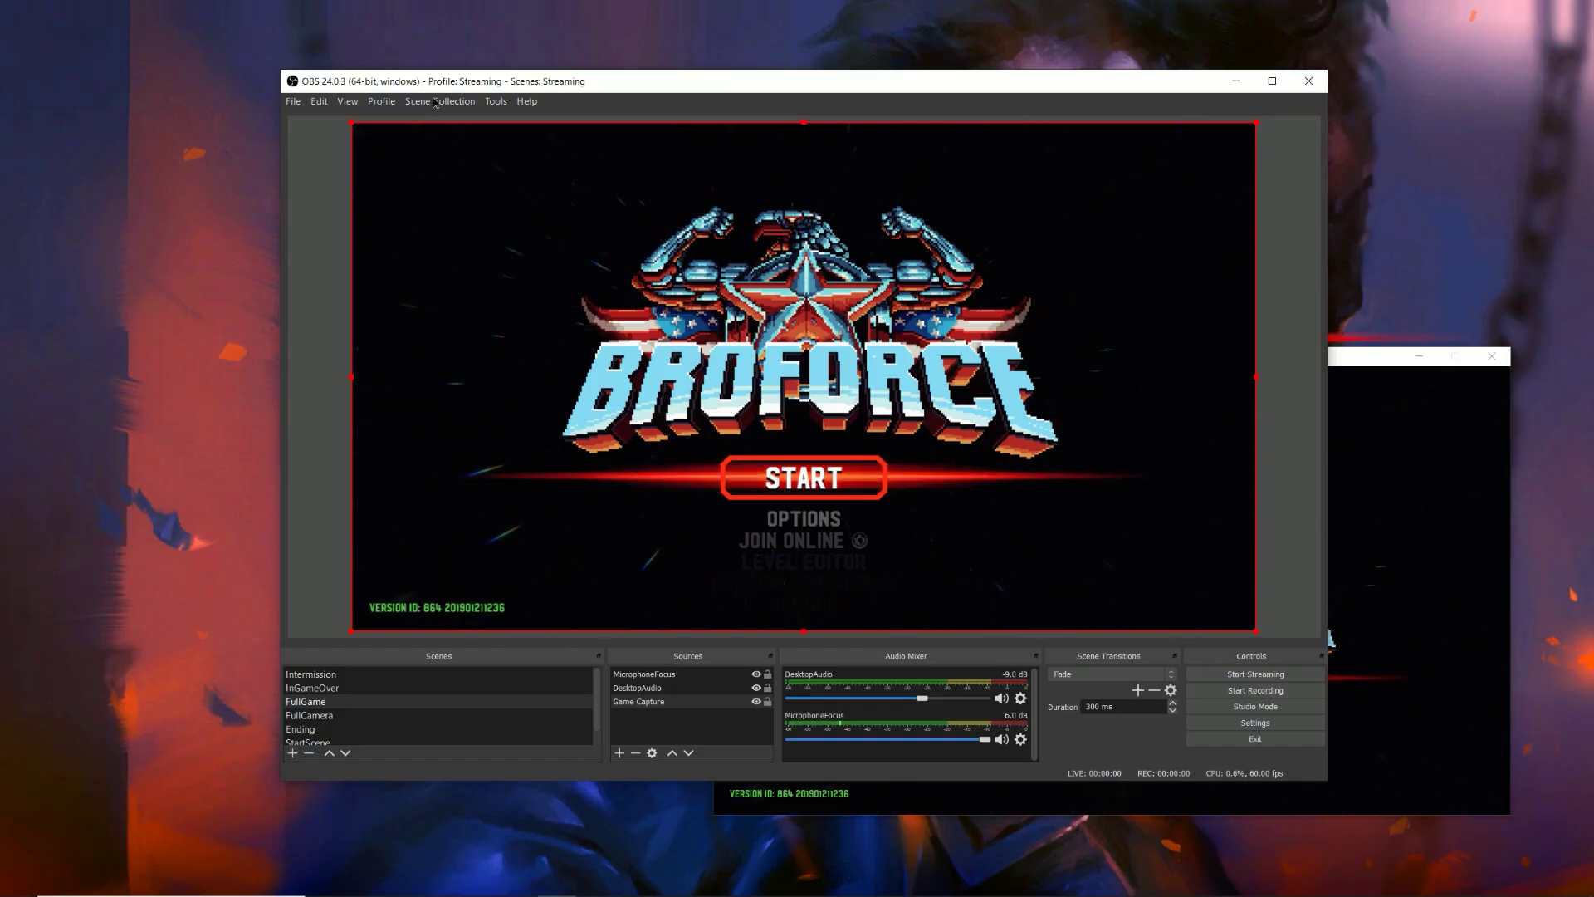
# - Load streamingscenes.json from Pictures into the OBS Scene Importer and import its scenes
pyautogui.click(435, 102)
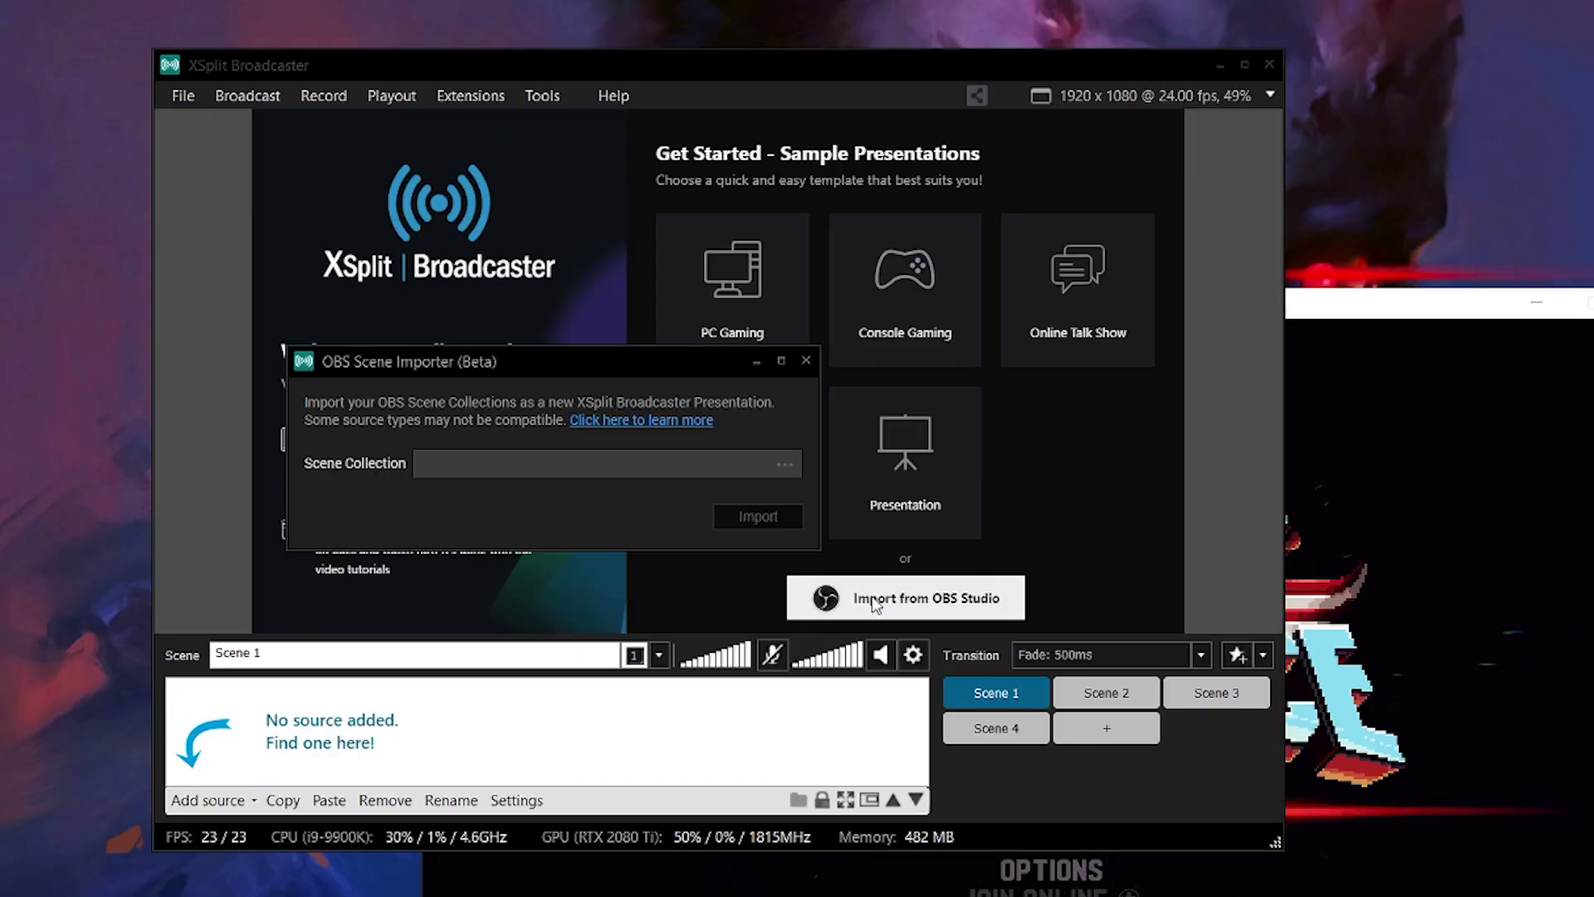
pyautogui.click(777, 469)
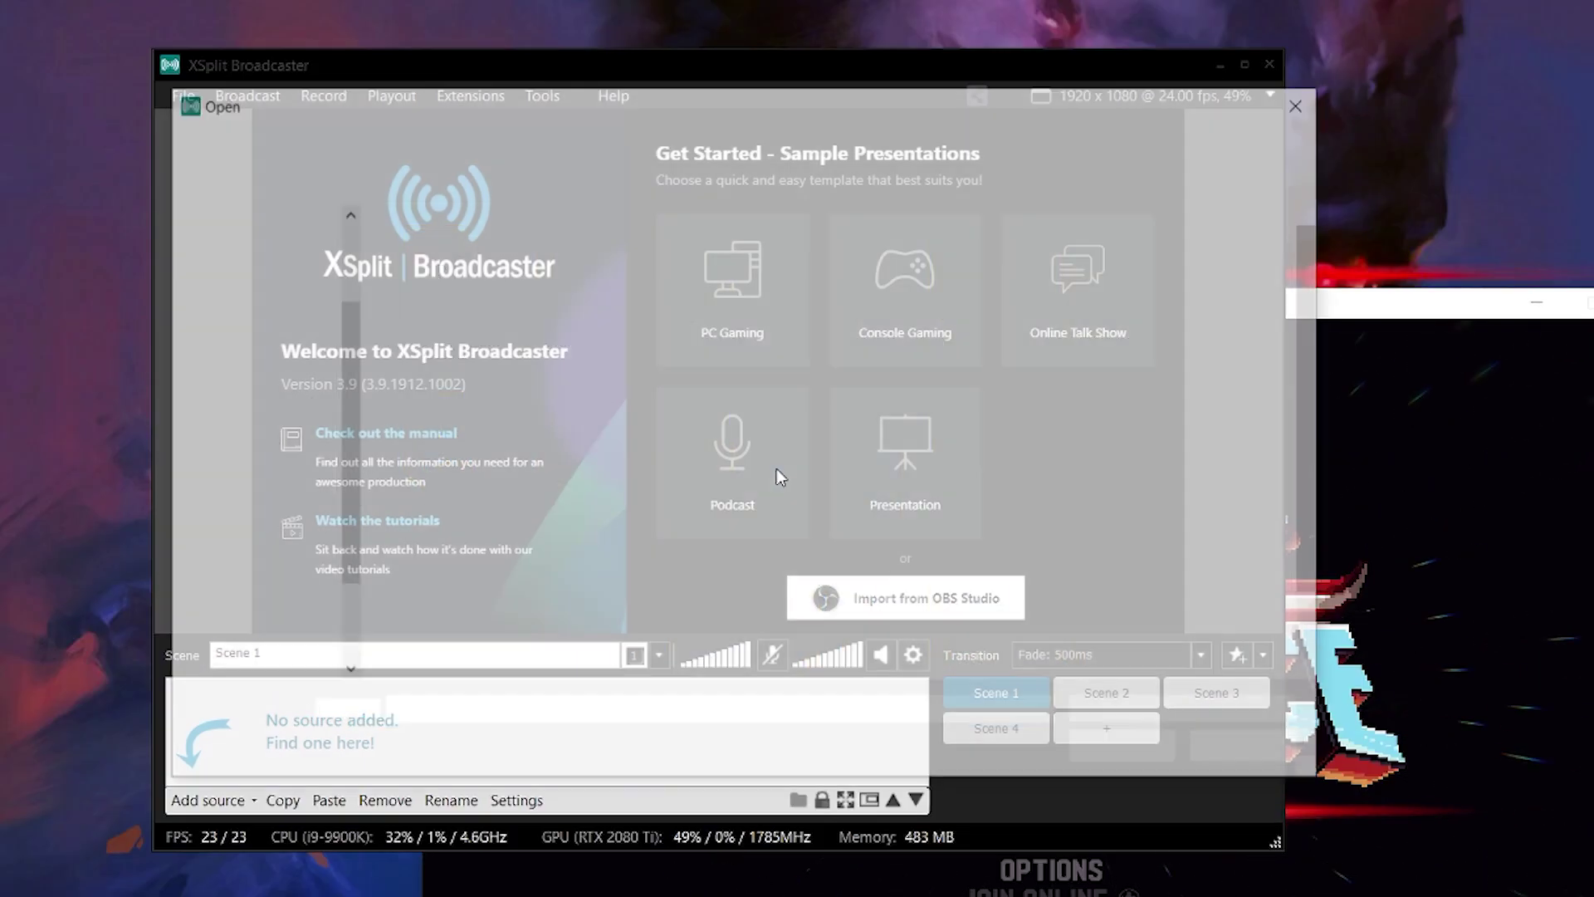
pyautogui.scroll(-2, 996, 465)
pyautogui.click(1259, 579)
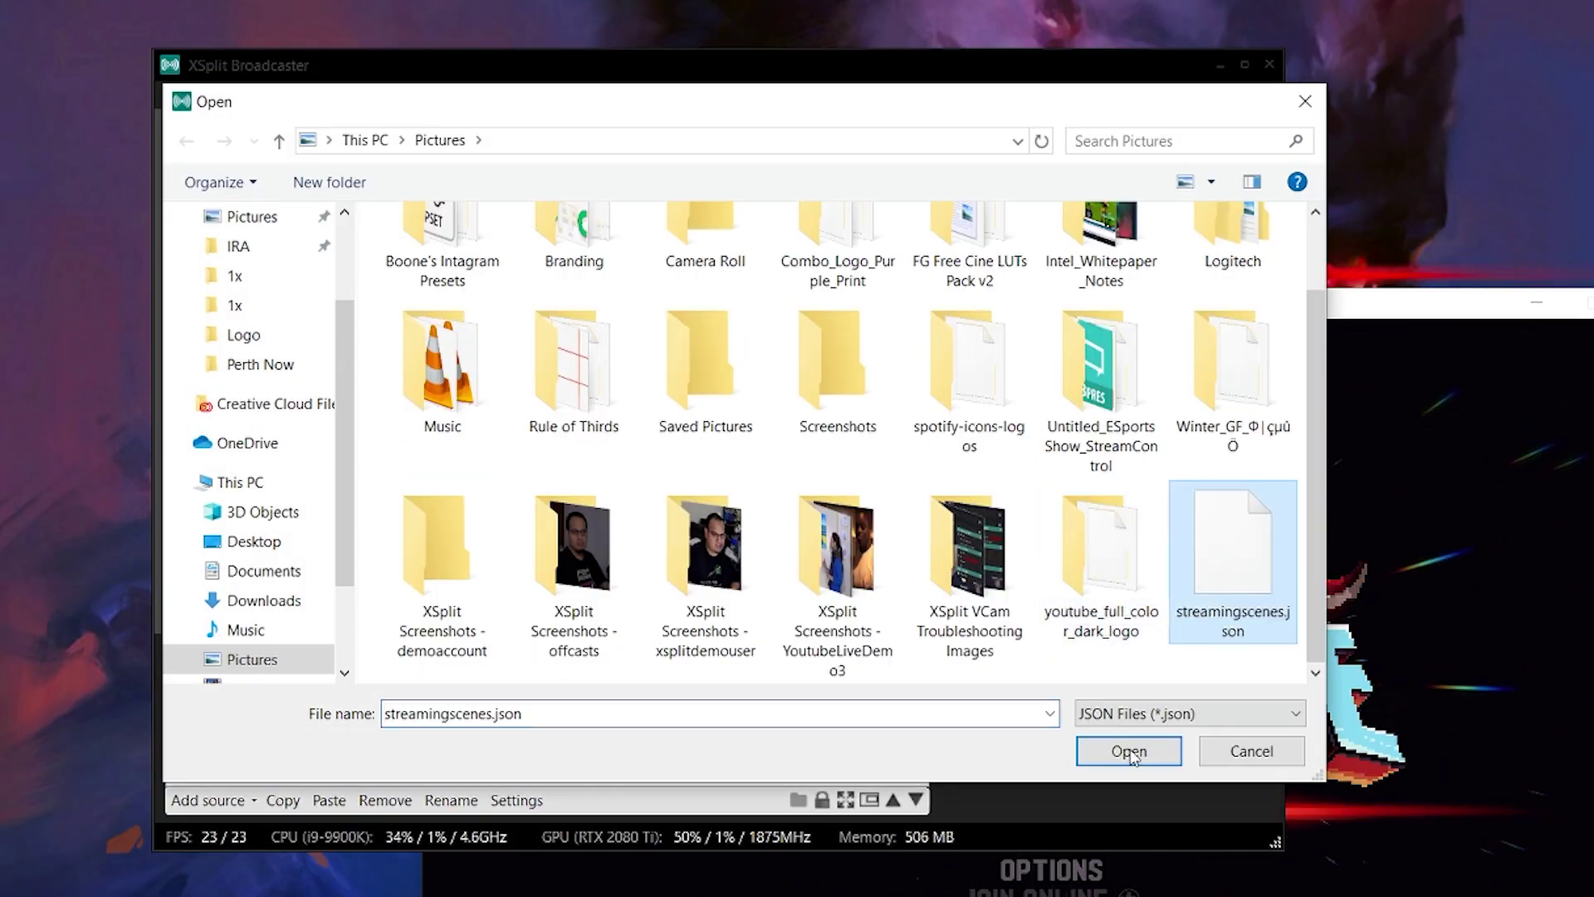
pyautogui.click(1127, 755)
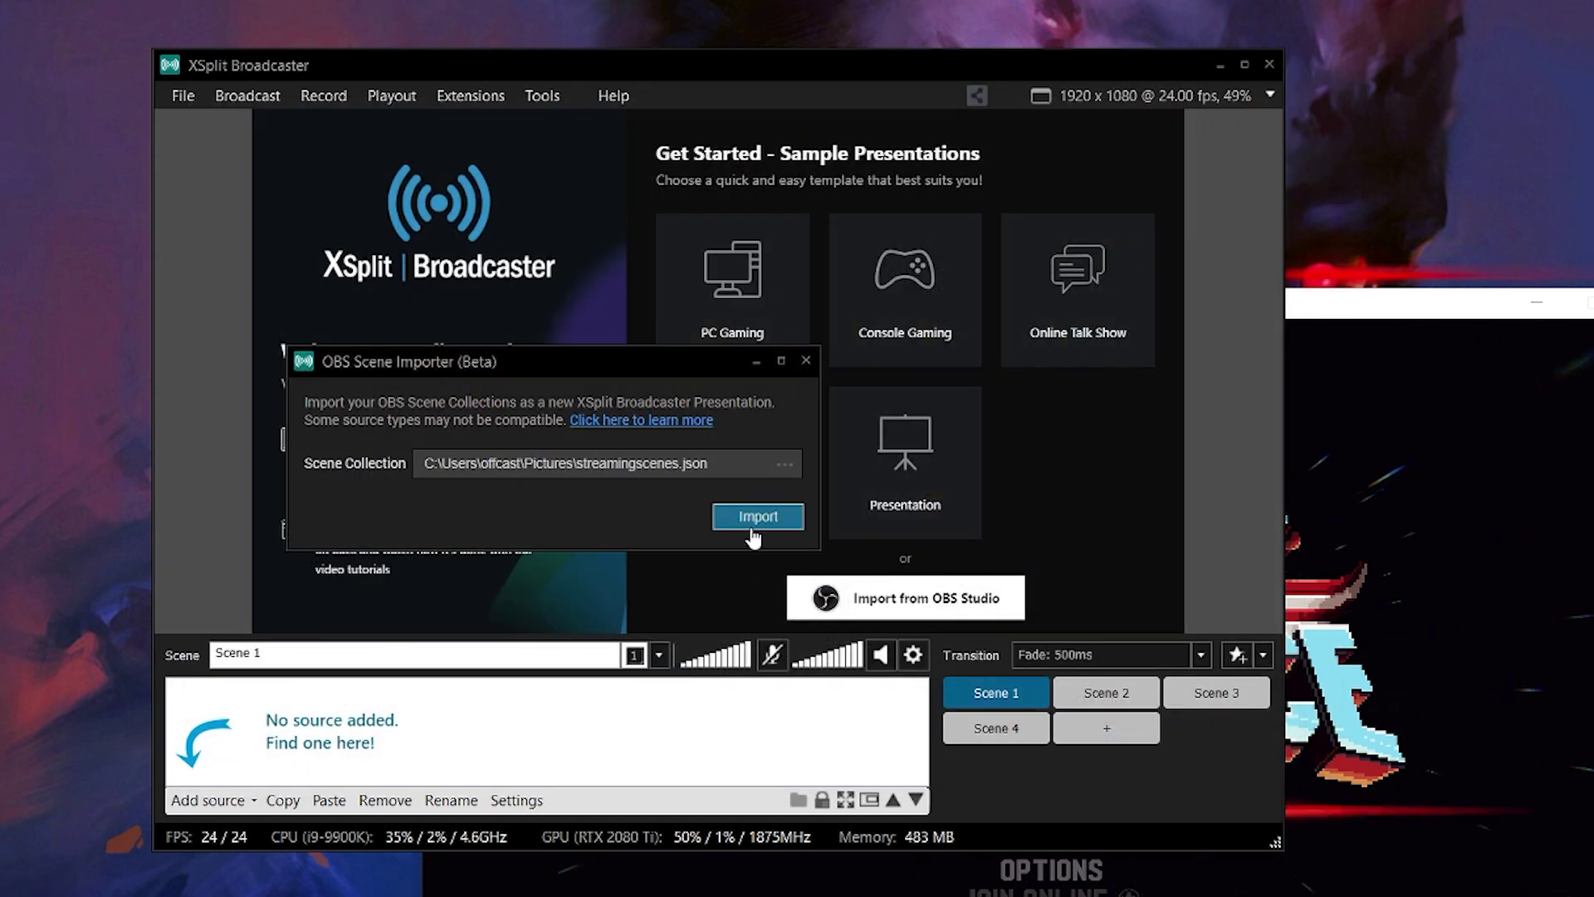
pyautogui.click(753, 538)
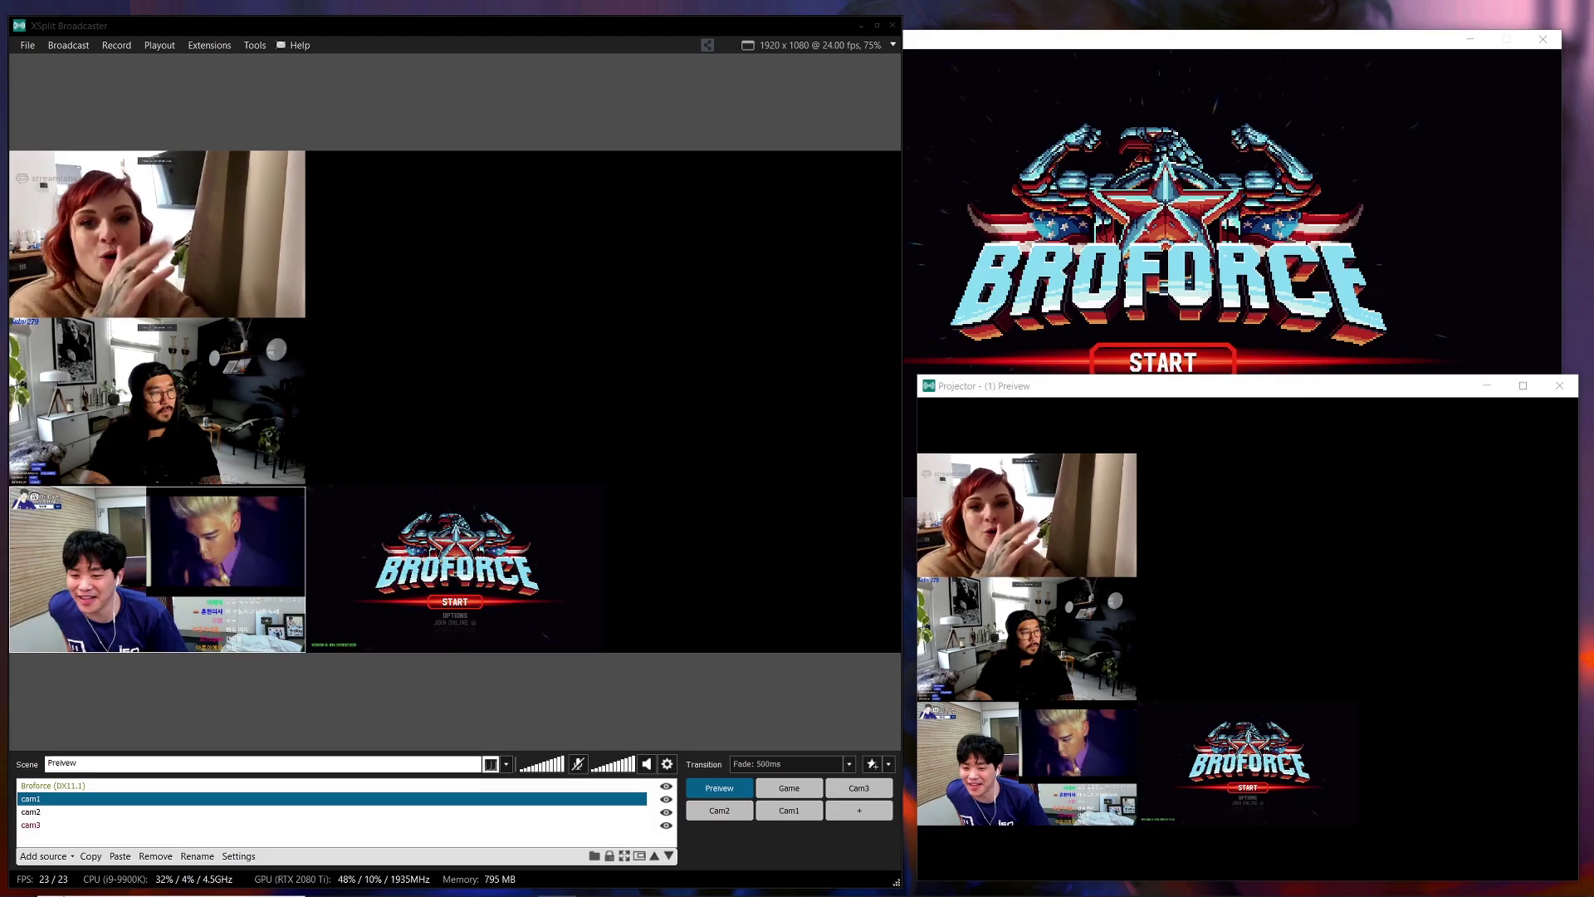
# - Nest the Live Scene in the Preview scene, enlarged across the top-right, then cut to Game
pyautogui.click(39, 860)
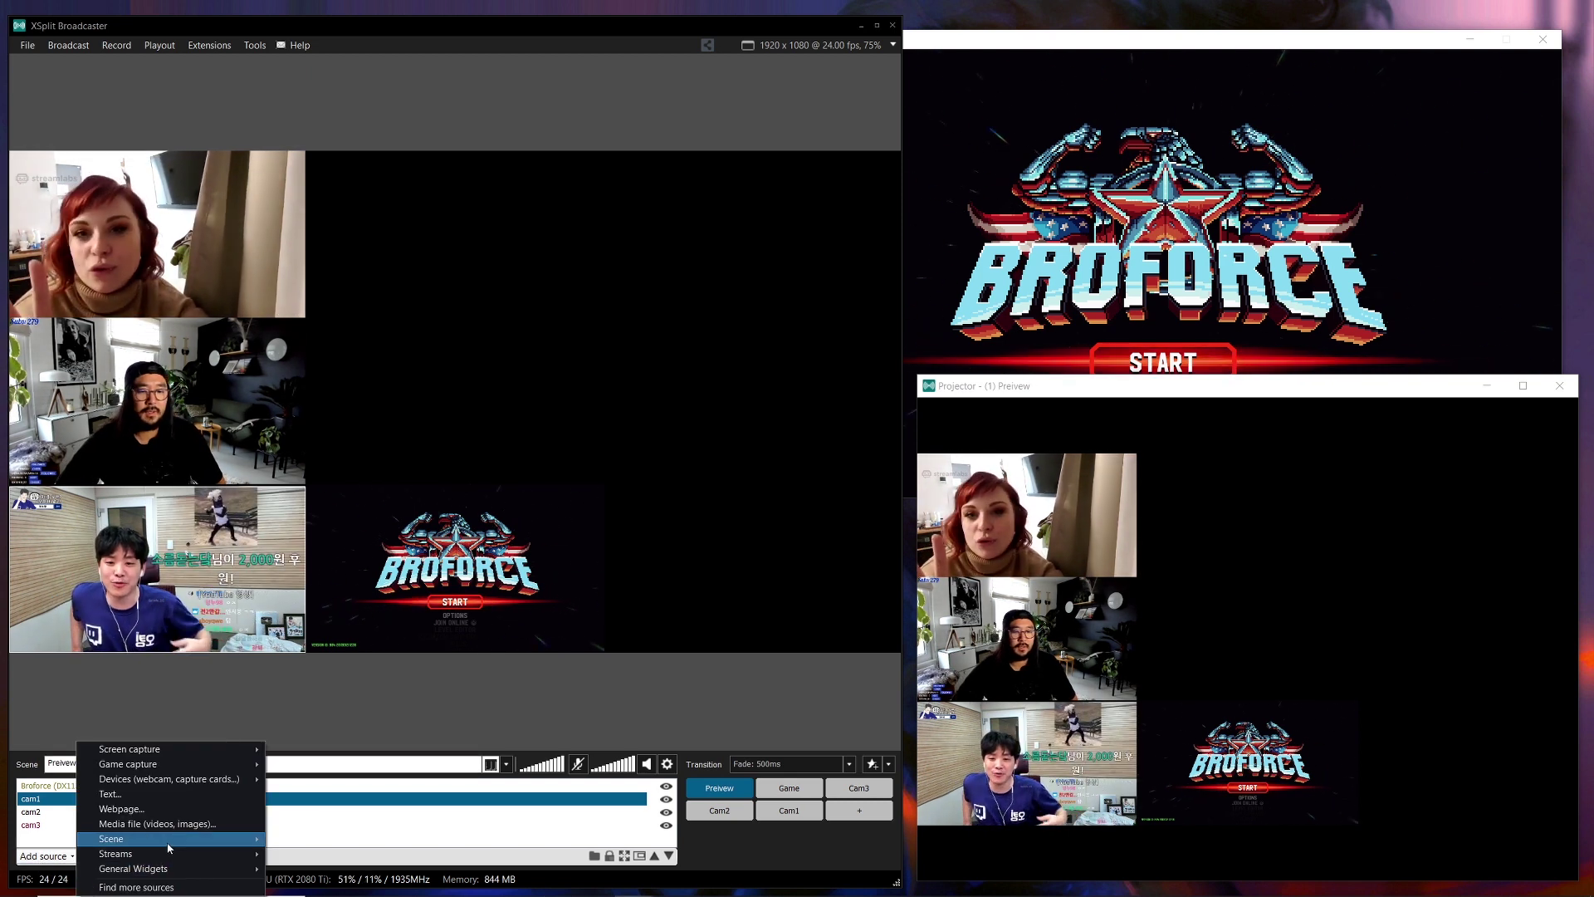
pyautogui.moveTo(169, 847)
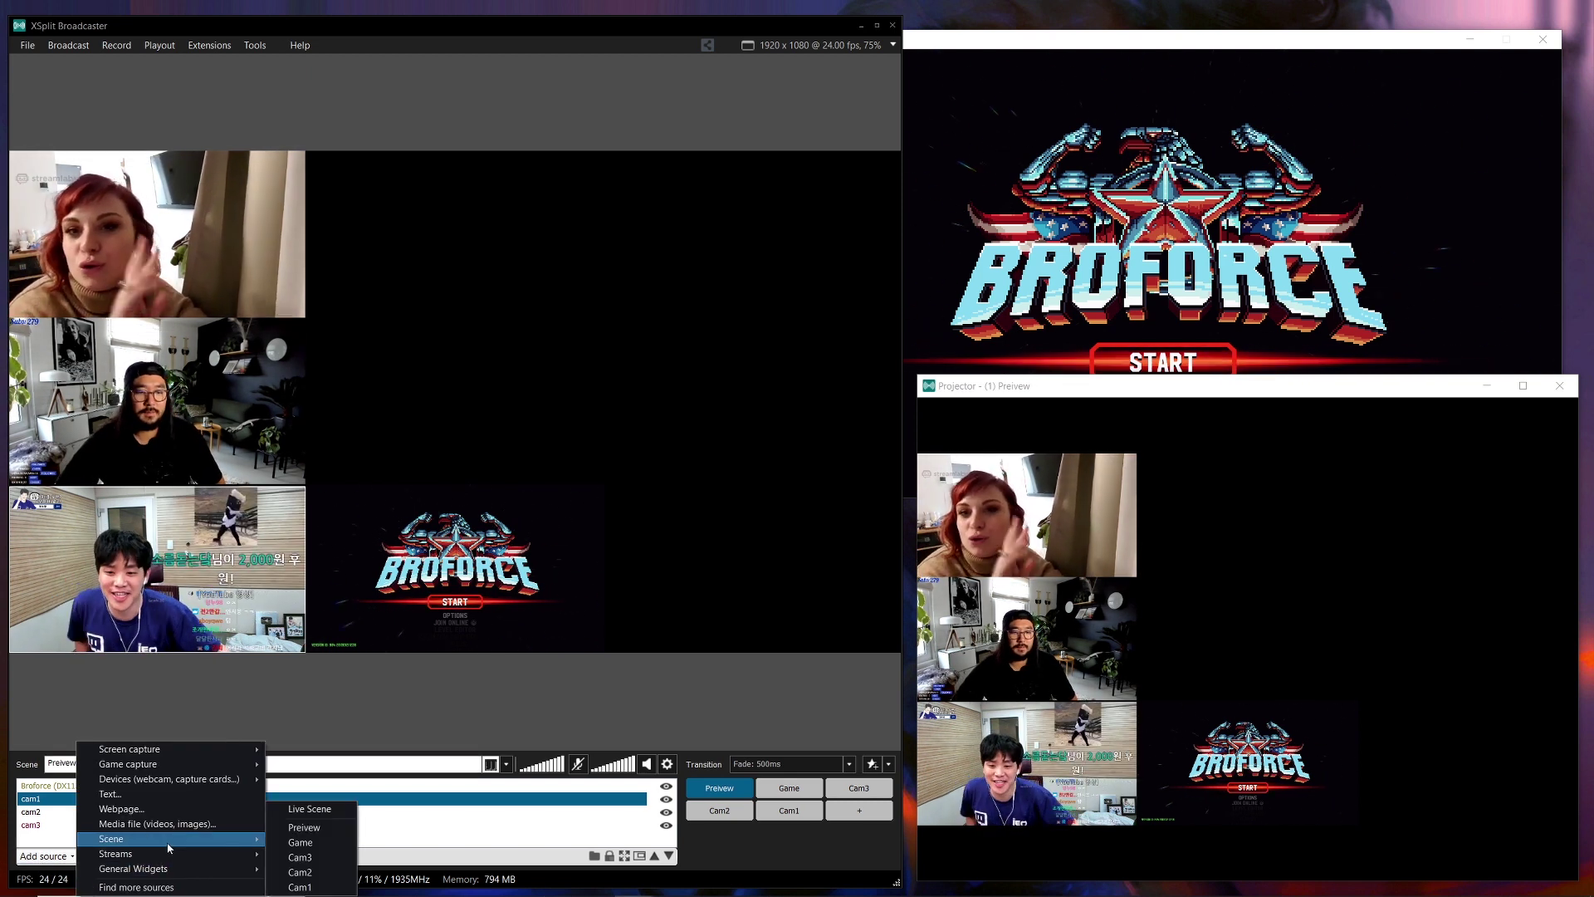
pyautogui.click(308, 808)
pyautogui.moveTo(422, 440); pyautogui.dragTo(644, 314)
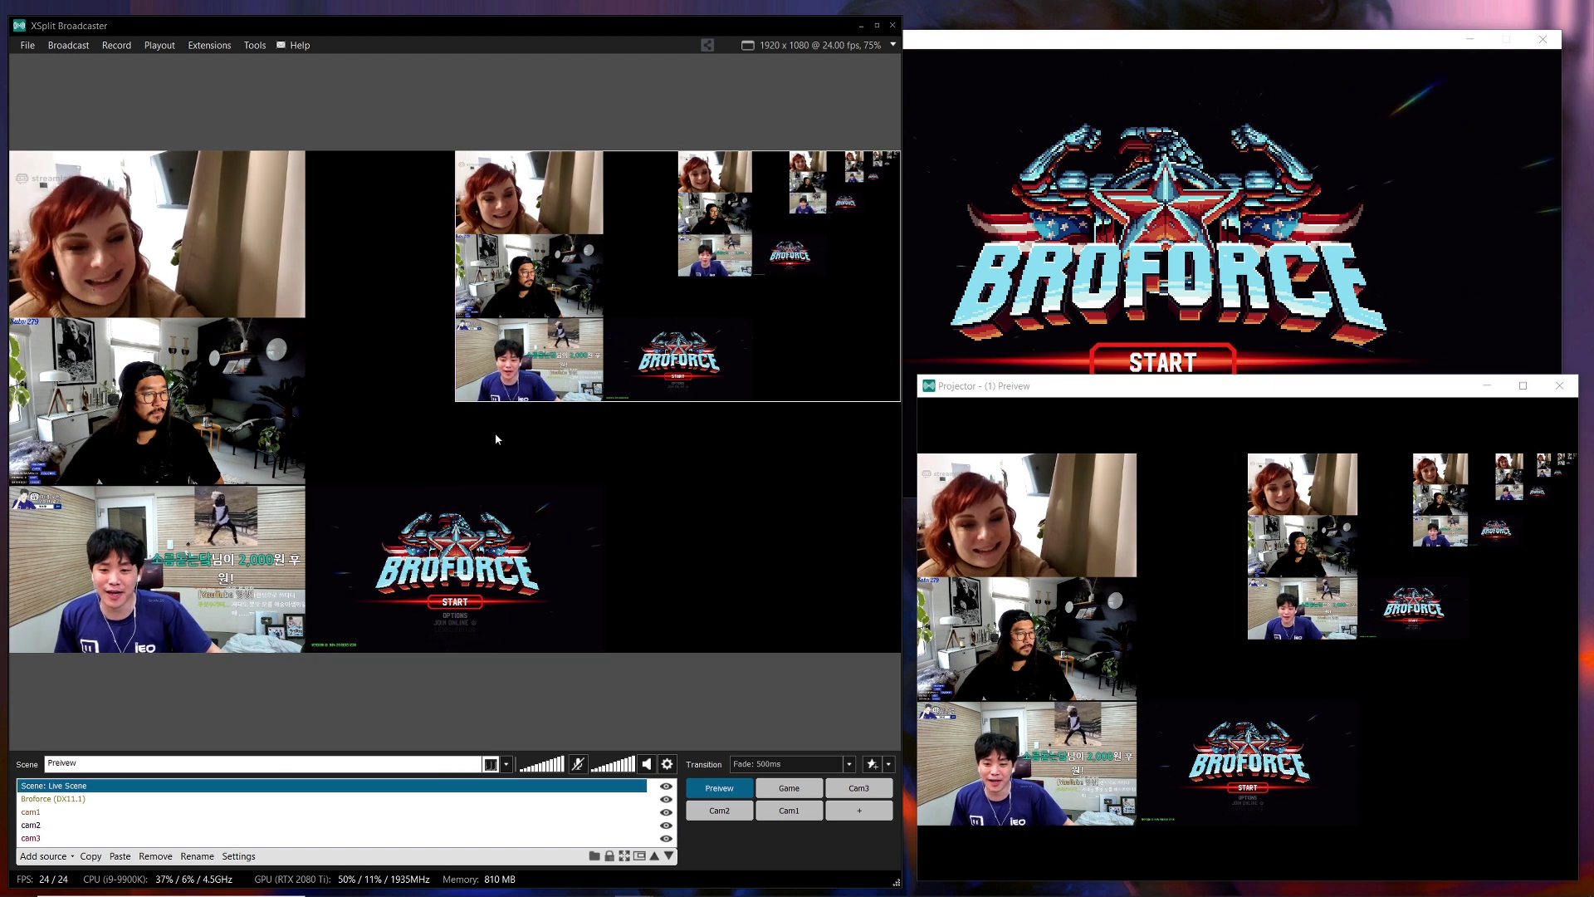
pyautogui.moveTo(456, 402); pyautogui.dragTo(306, 486)
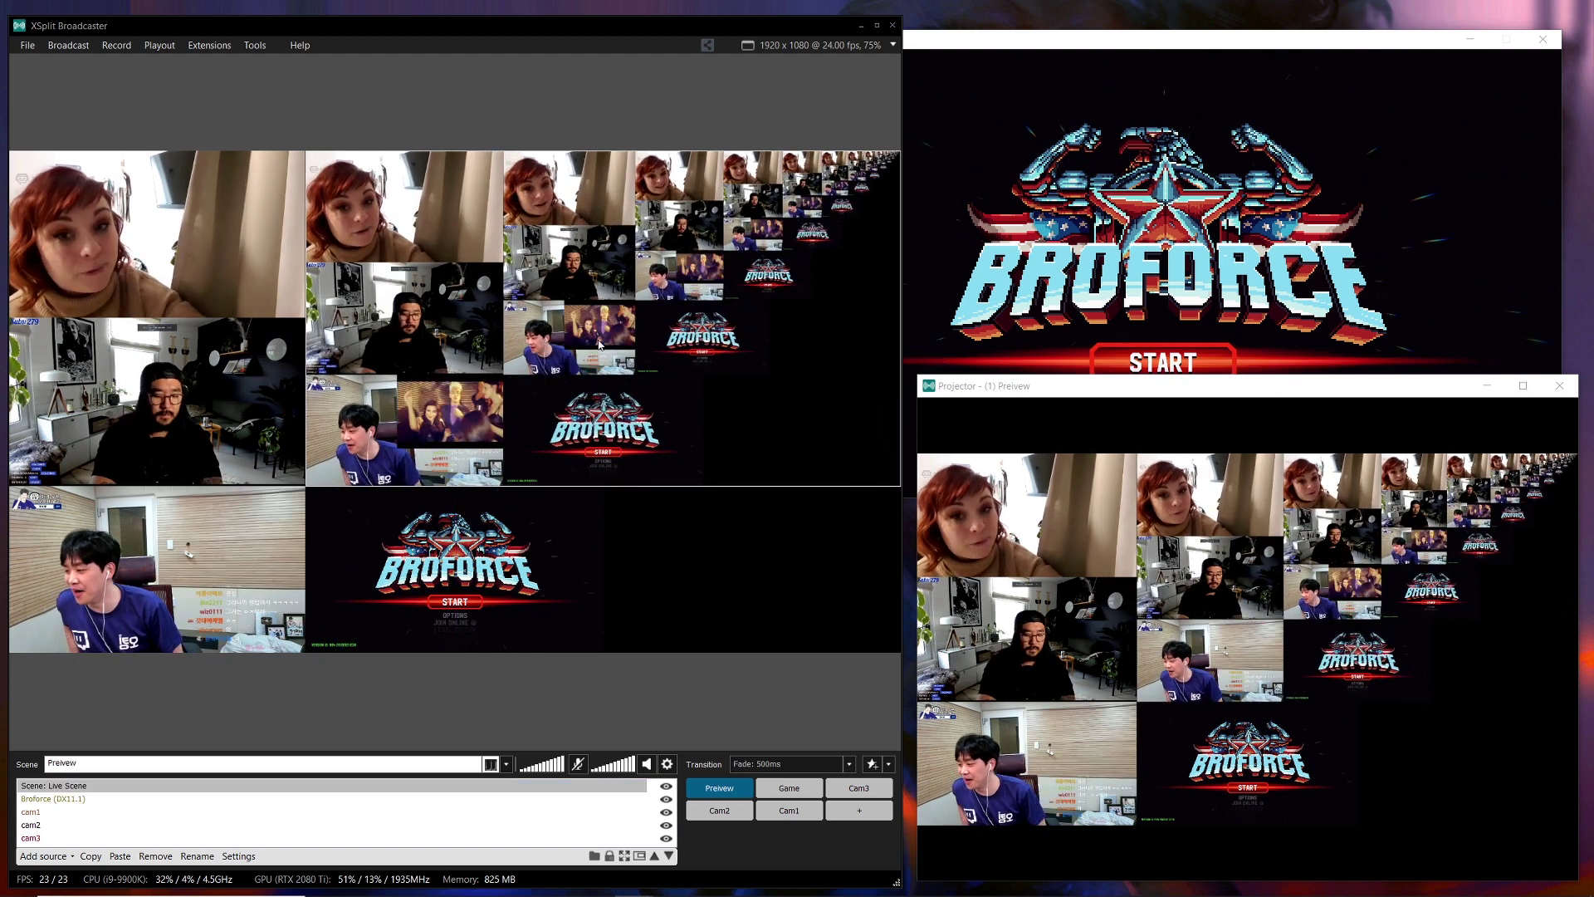
pyautogui.click(812, 788)
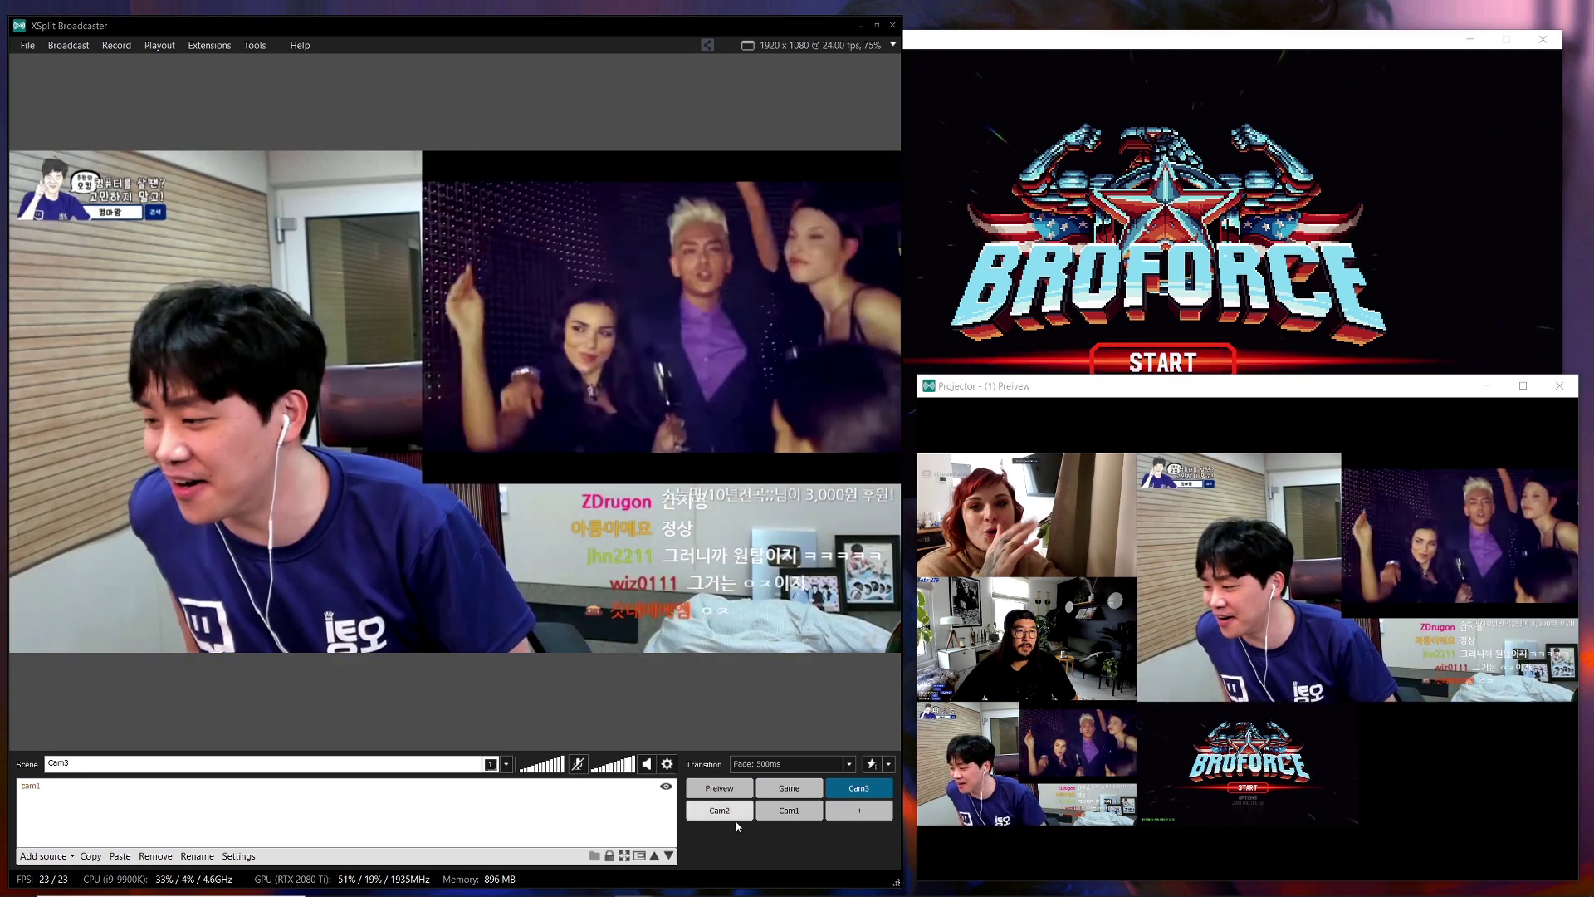
# - Cut through the Cam2, Cam1, Cam3, Game, Cam2 and Cam1 scenes, ending on Preview
pyautogui.click(727, 813)
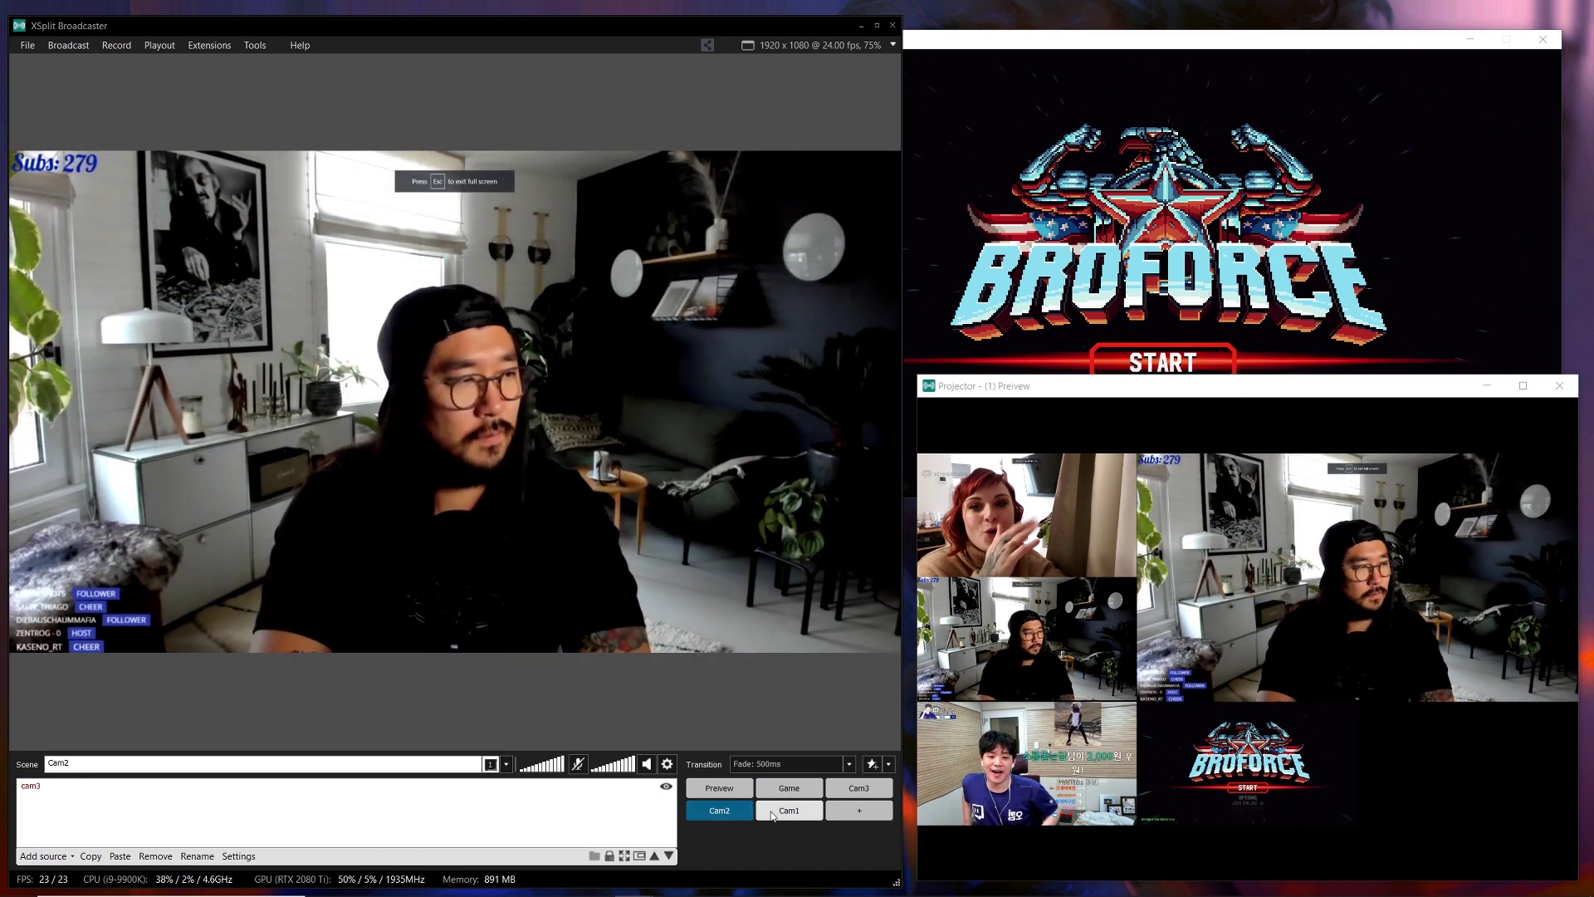
pyautogui.click(780, 814)
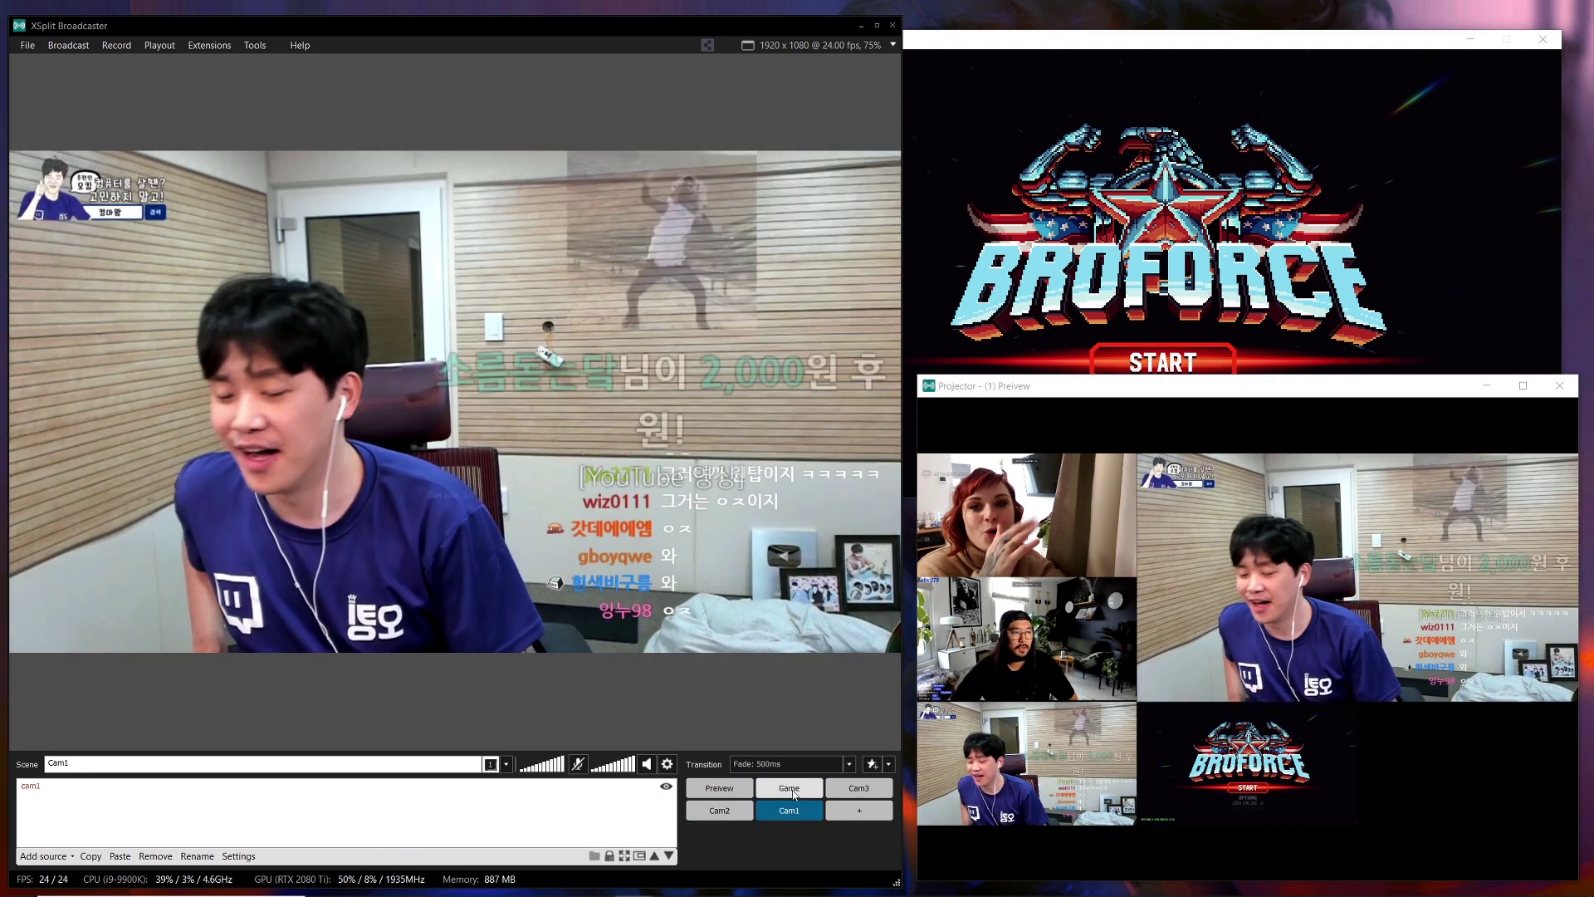
pyautogui.click(864, 790)
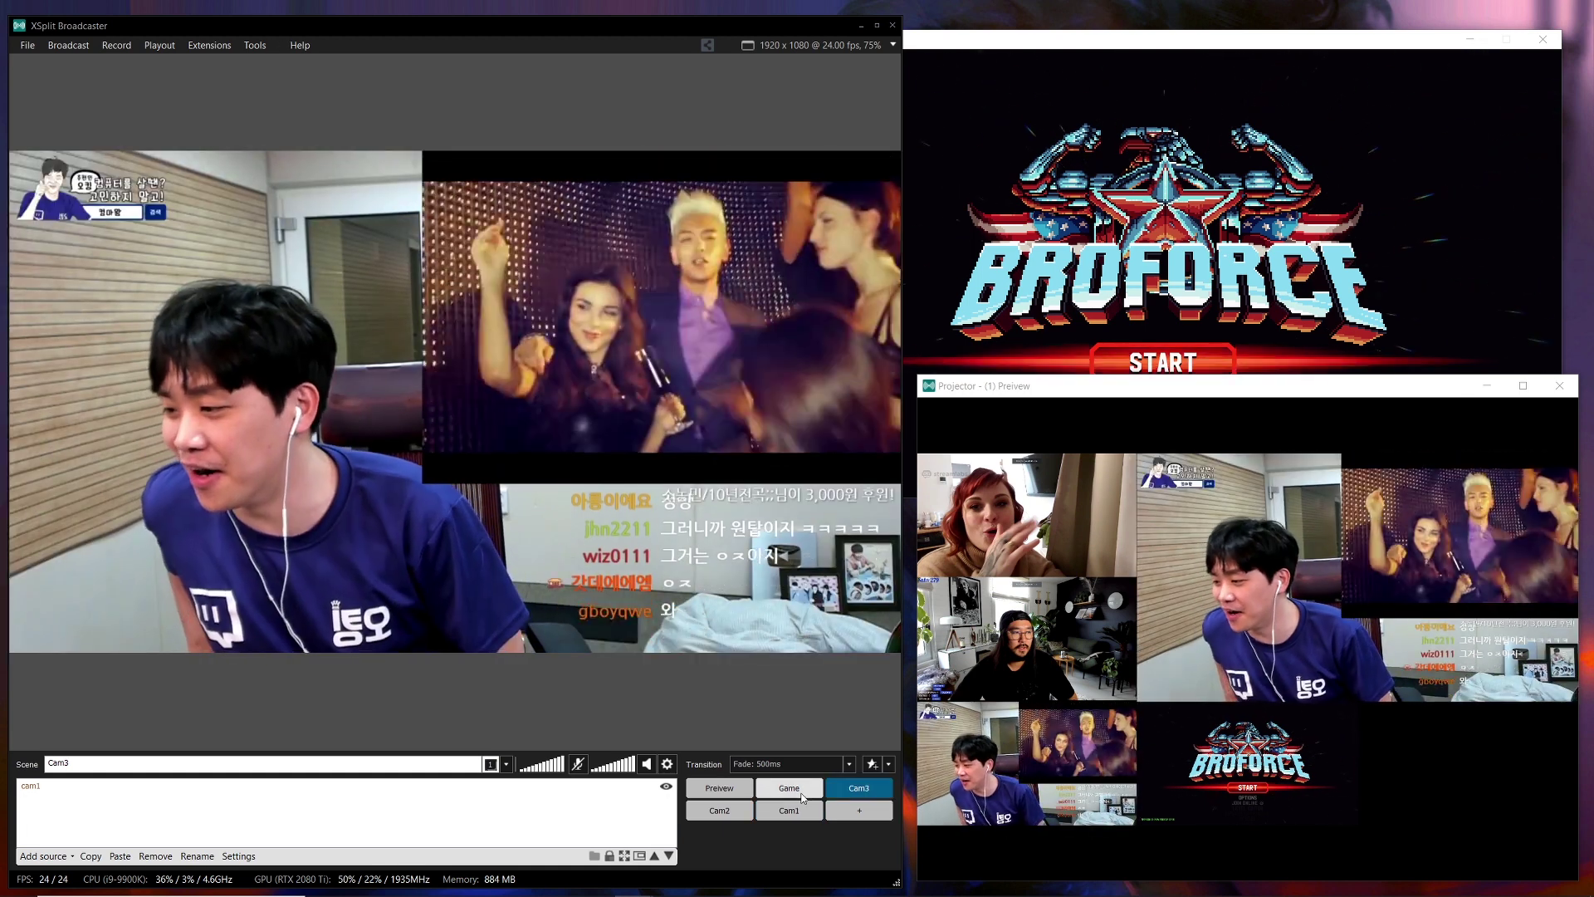
pyautogui.click(797, 793)
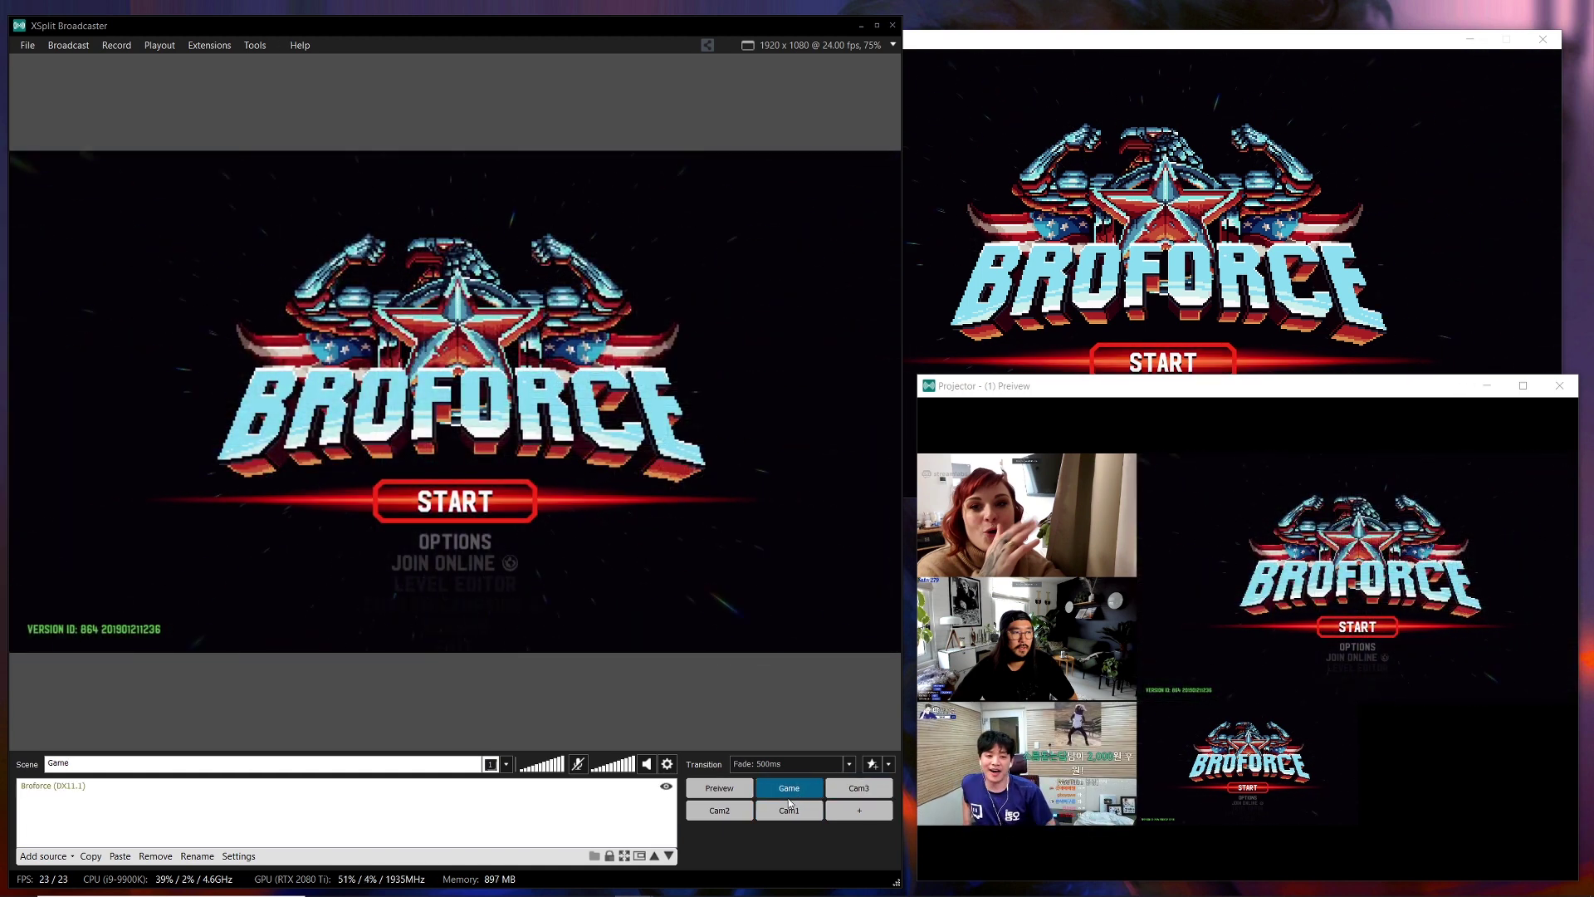
pyautogui.click(732, 818)
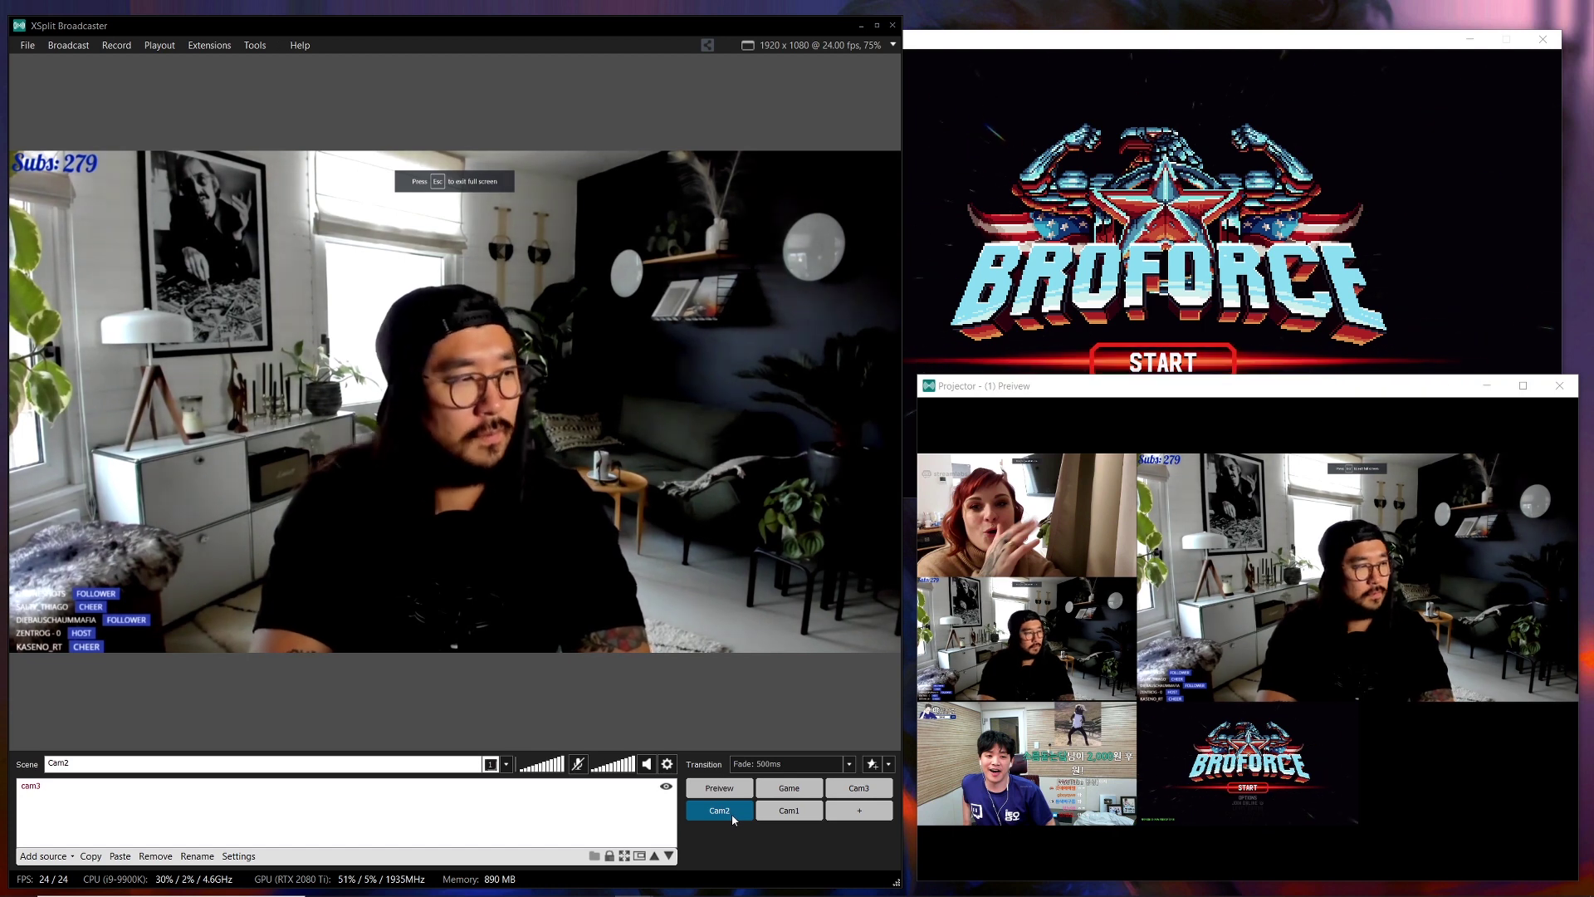
pyautogui.click(760, 812)
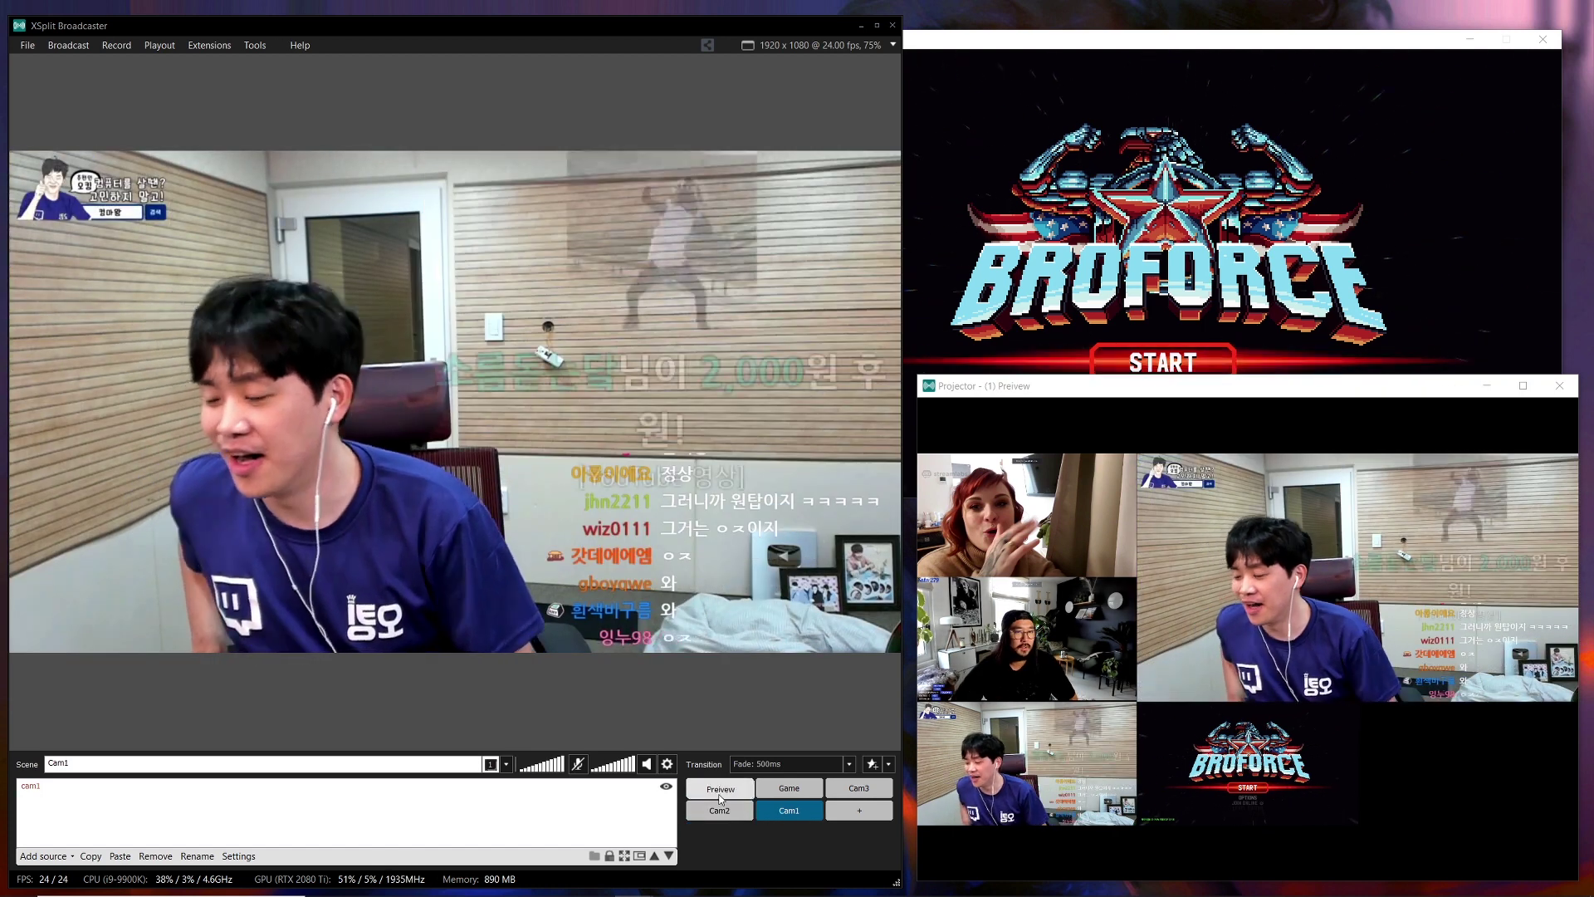
pyautogui.click(720, 794)
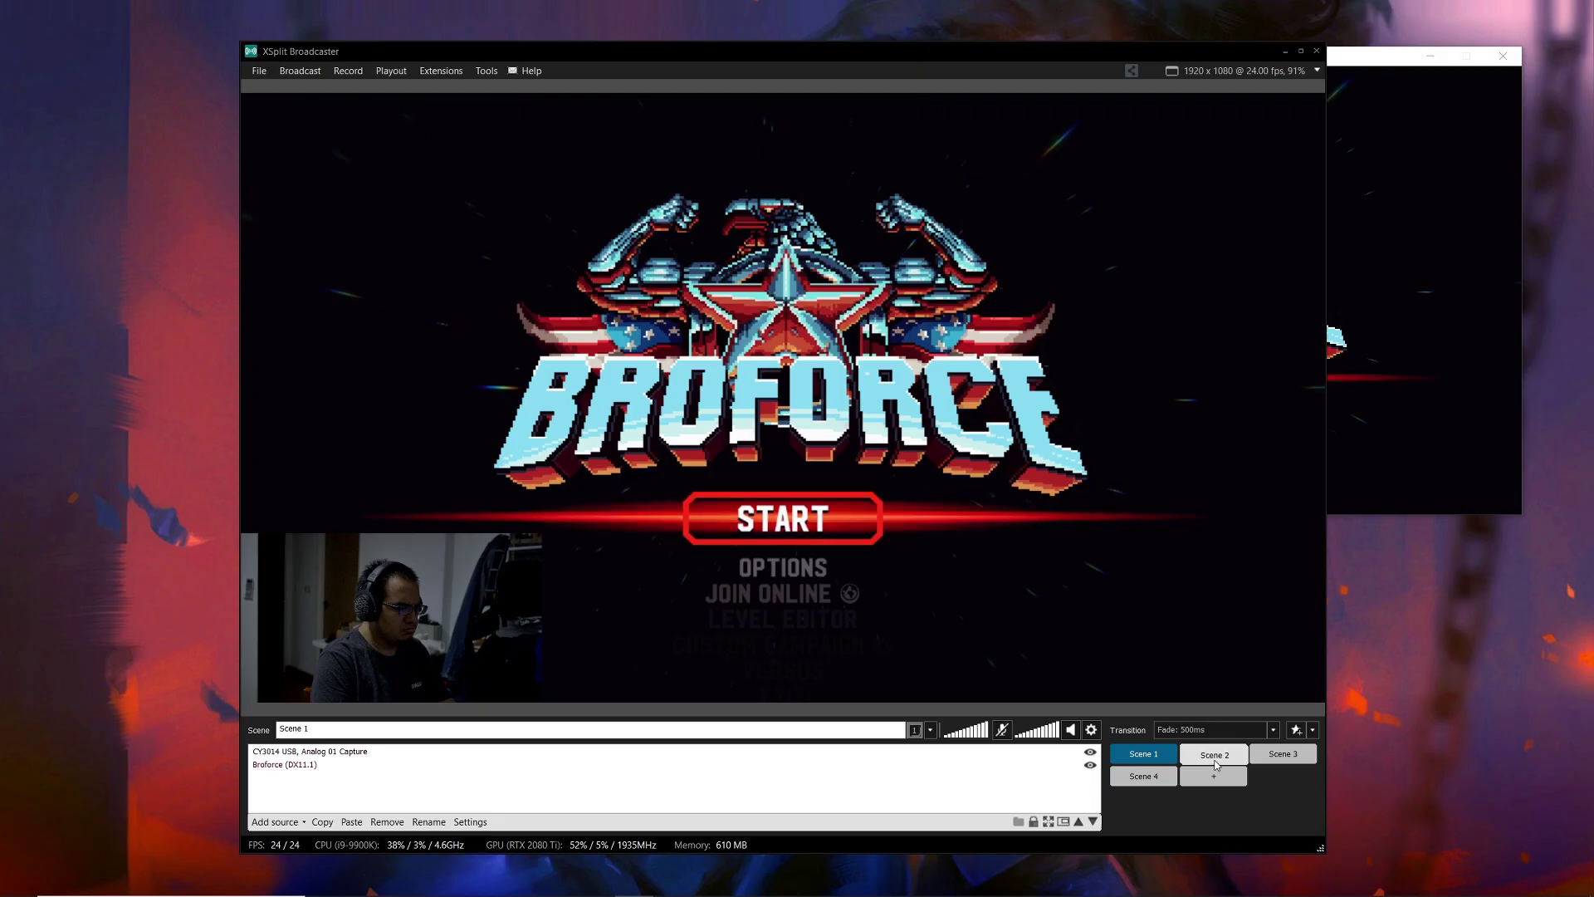
# - With Scene 1 live, set Scene 2 as the scene to record and start a local recording
pyautogui.click(1215, 754)
pyautogui.click(1143, 753)
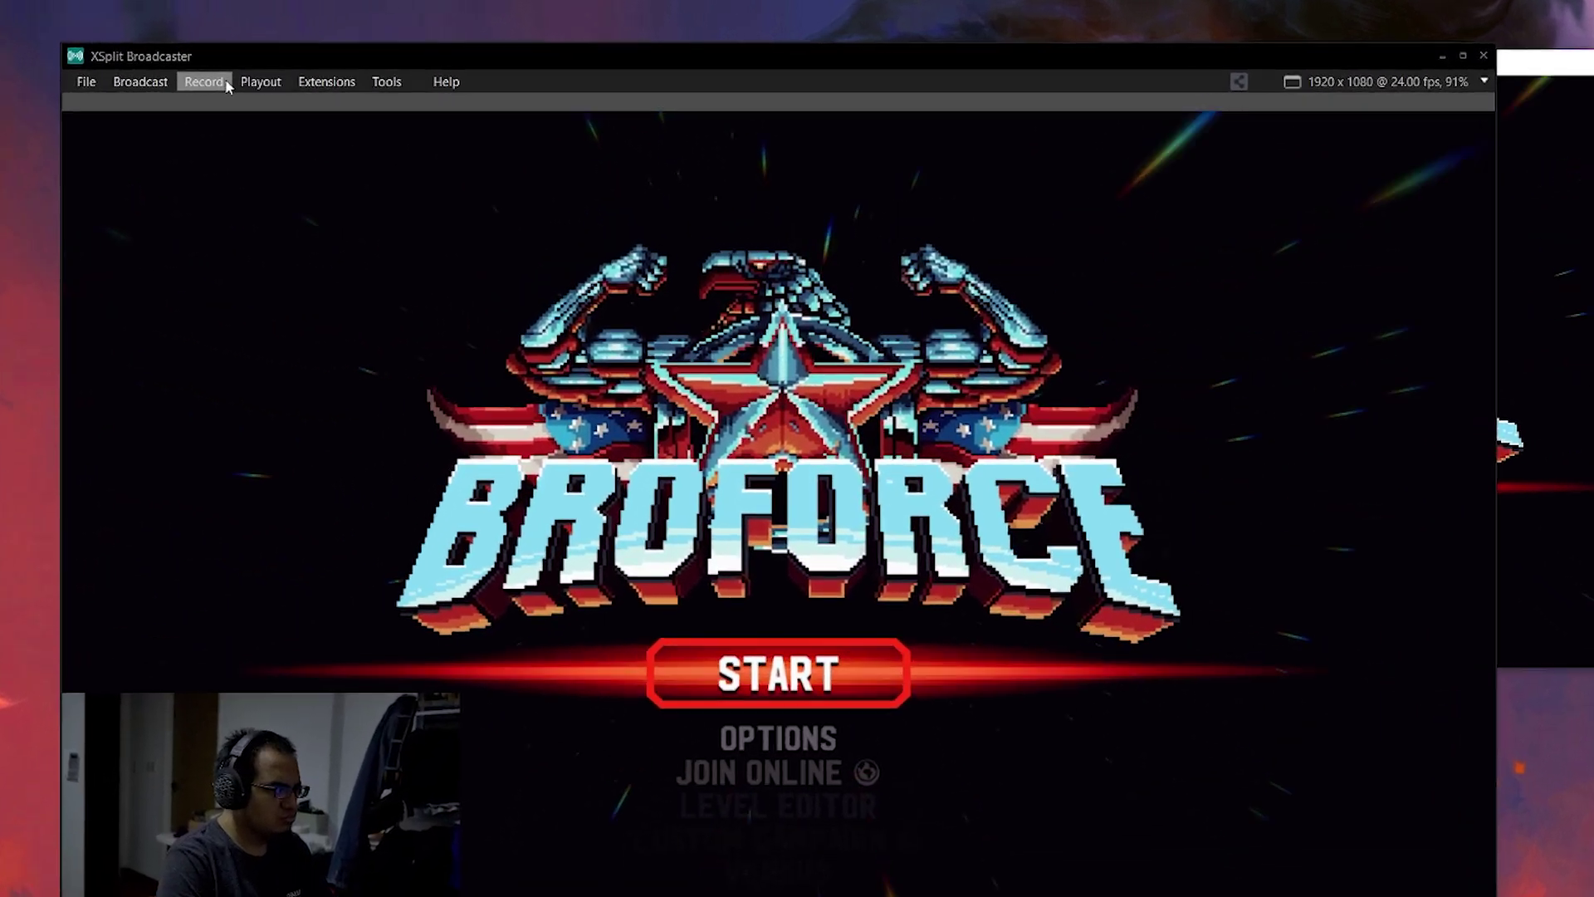
pyautogui.click(291, 75)
pyautogui.moveTo(466, 113)
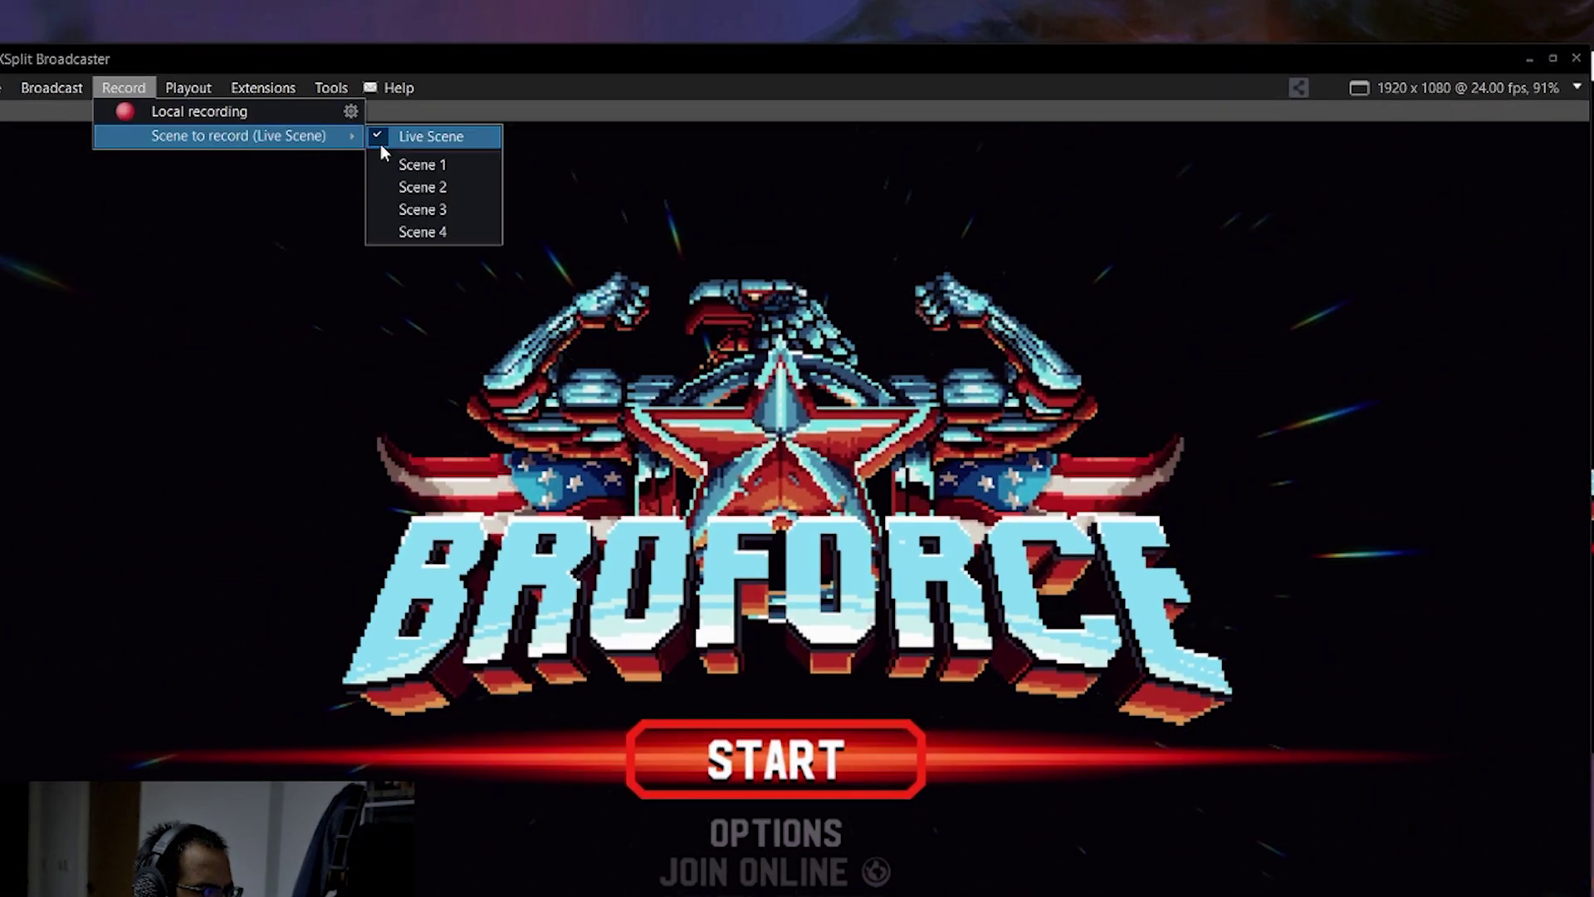
pyautogui.click(462, 187)
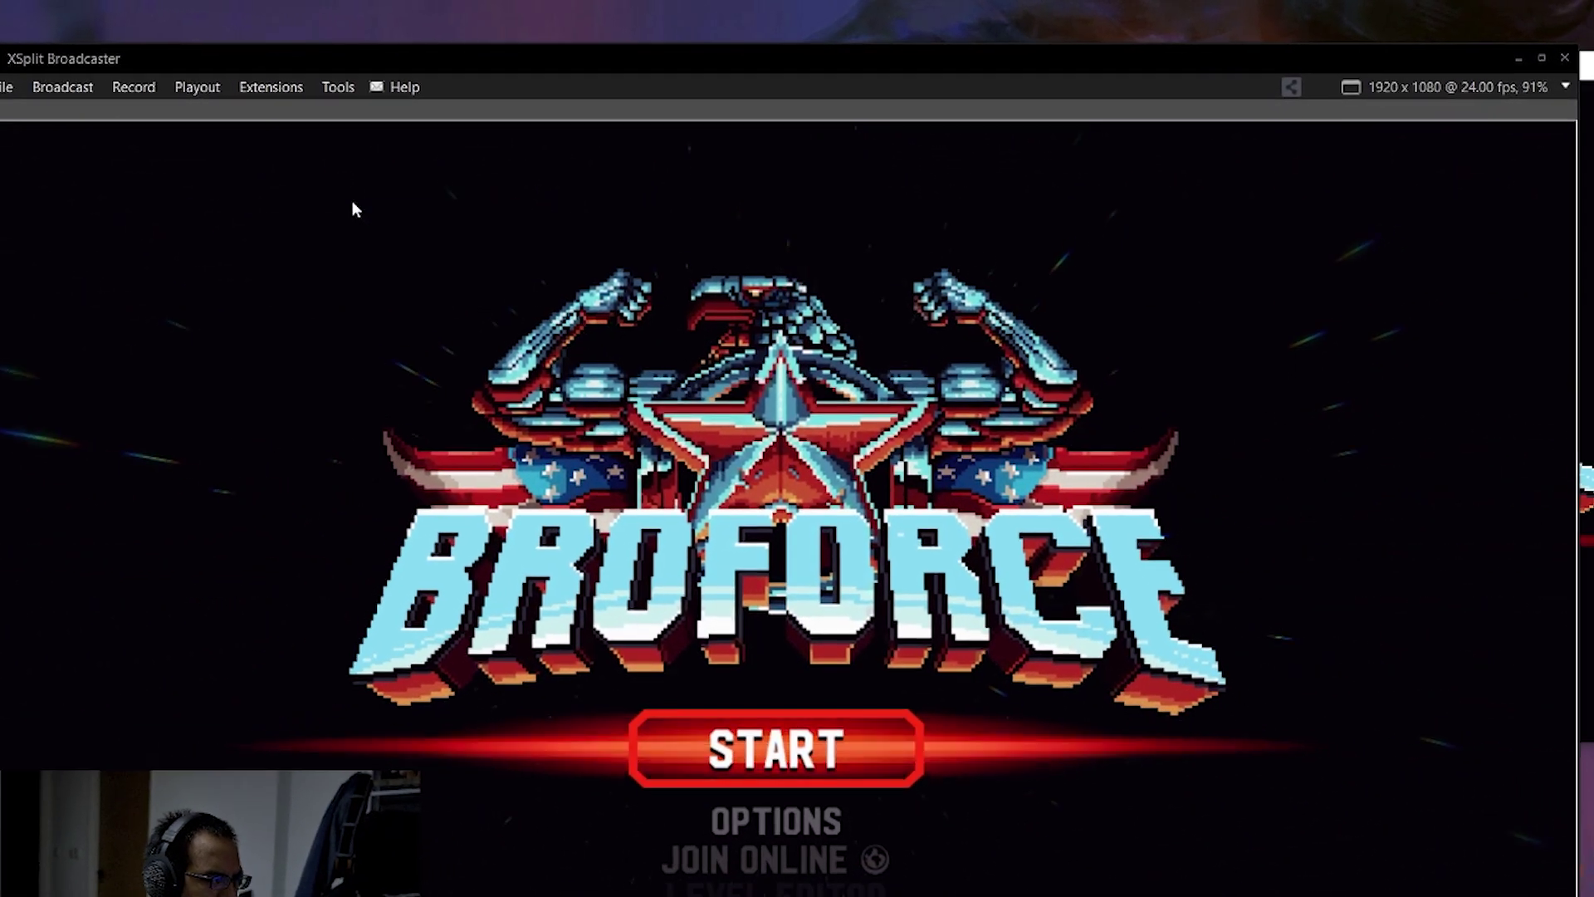
pyautogui.click(123, 87)
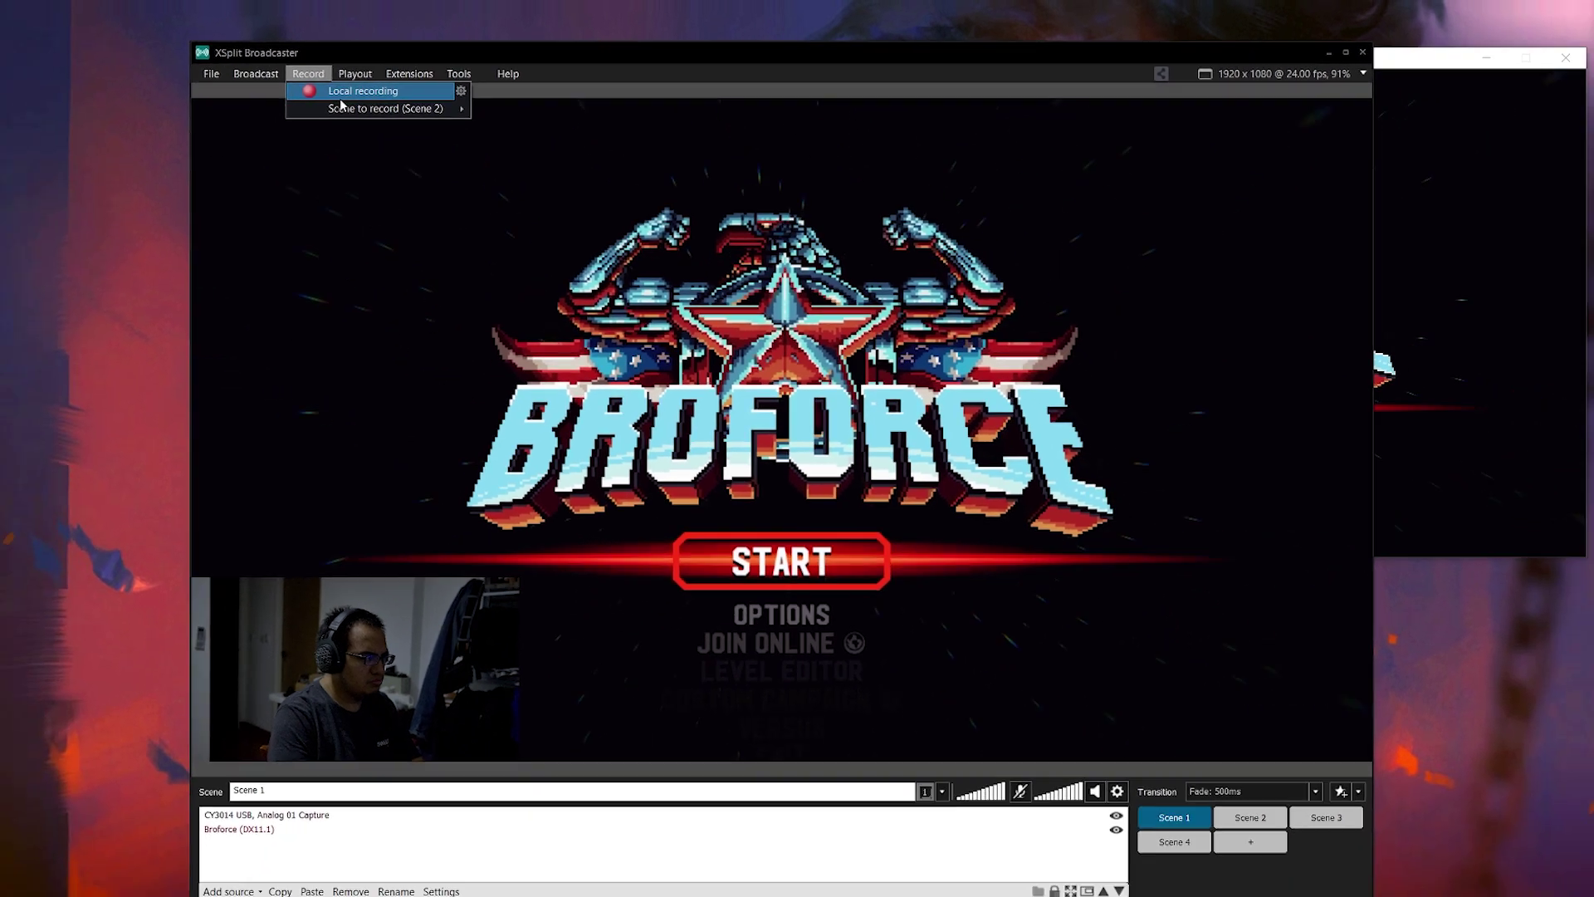
pyautogui.click(188, 102)
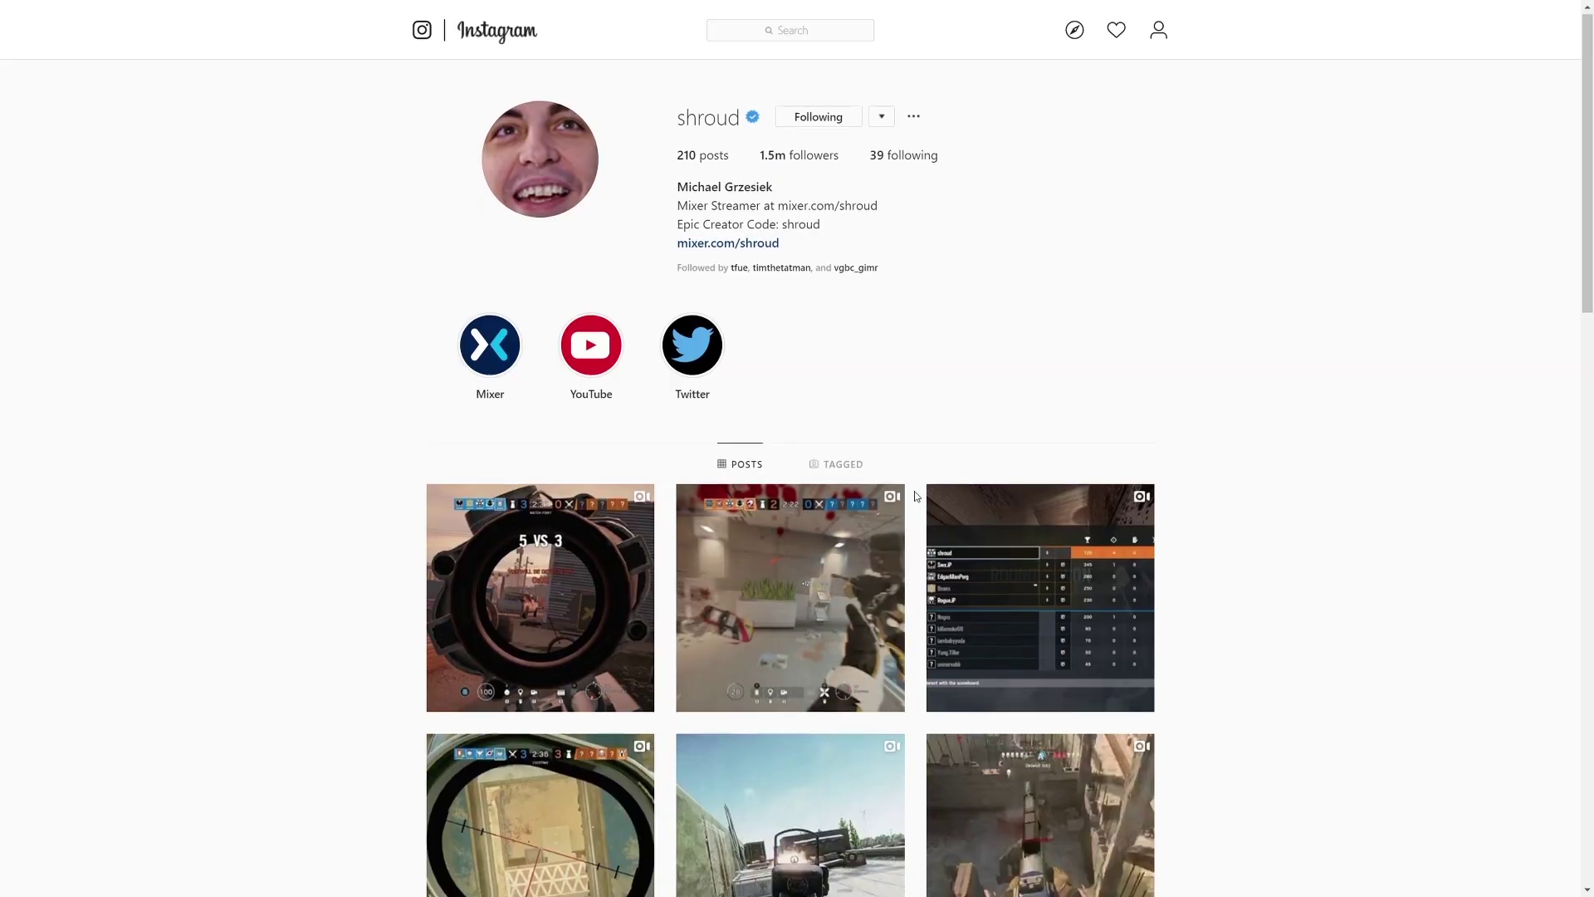
# - Open the first post on the YouTube channel and scroll through it
pyautogui.scroll(-4, 984, 430)
pyautogui.click(559, 342)
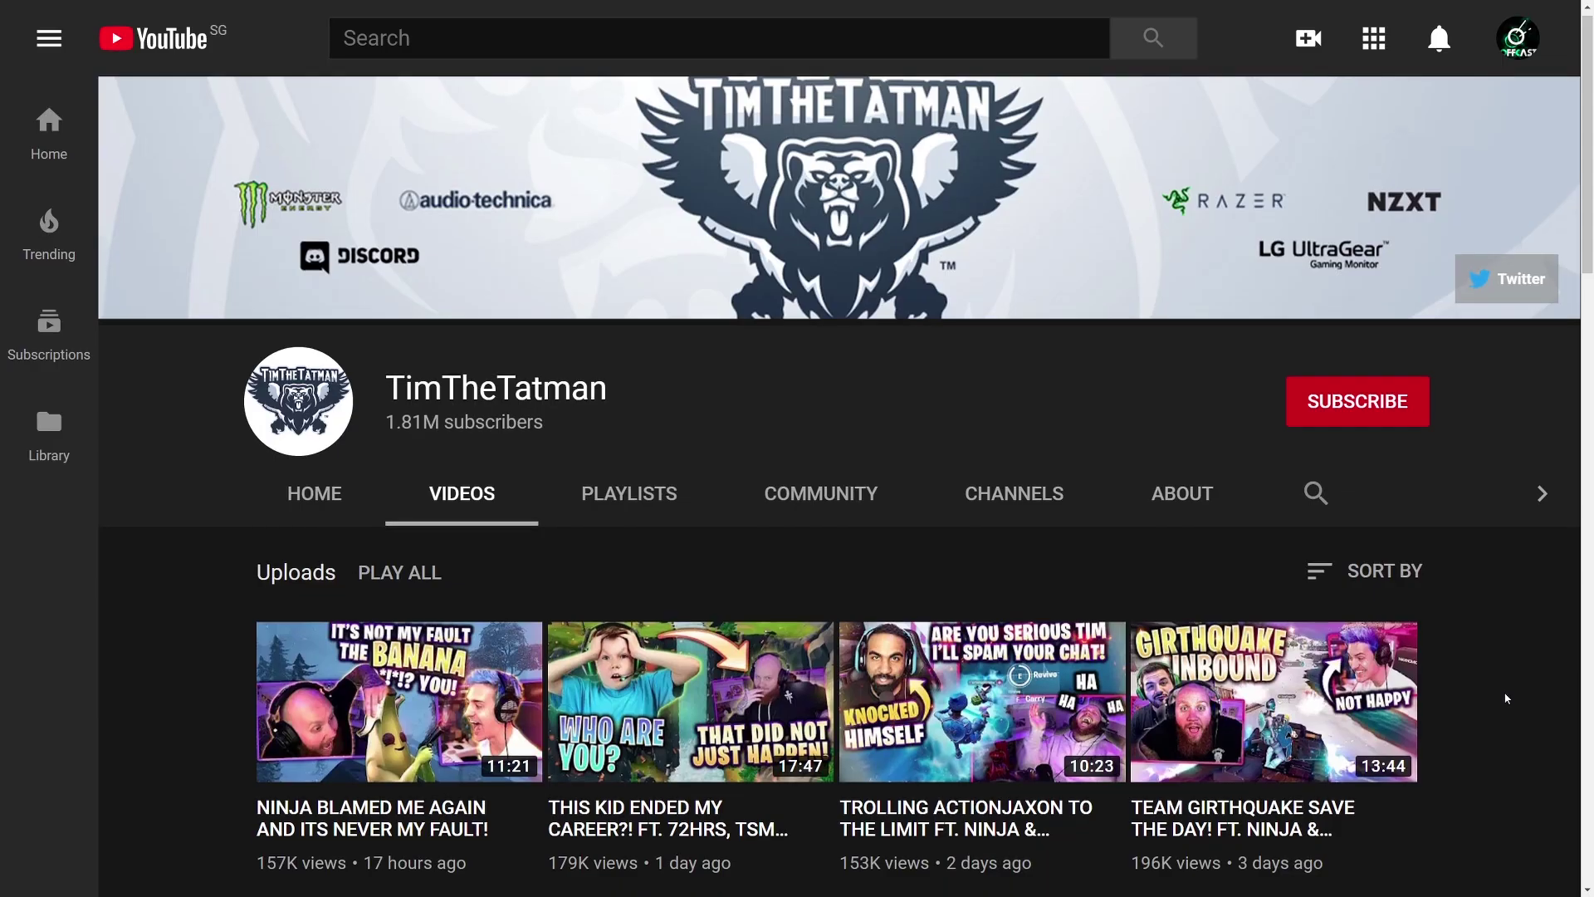
pyautogui.scroll(-3, 1507, 695)
pyautogui.scroll(-4, 1507, 695)
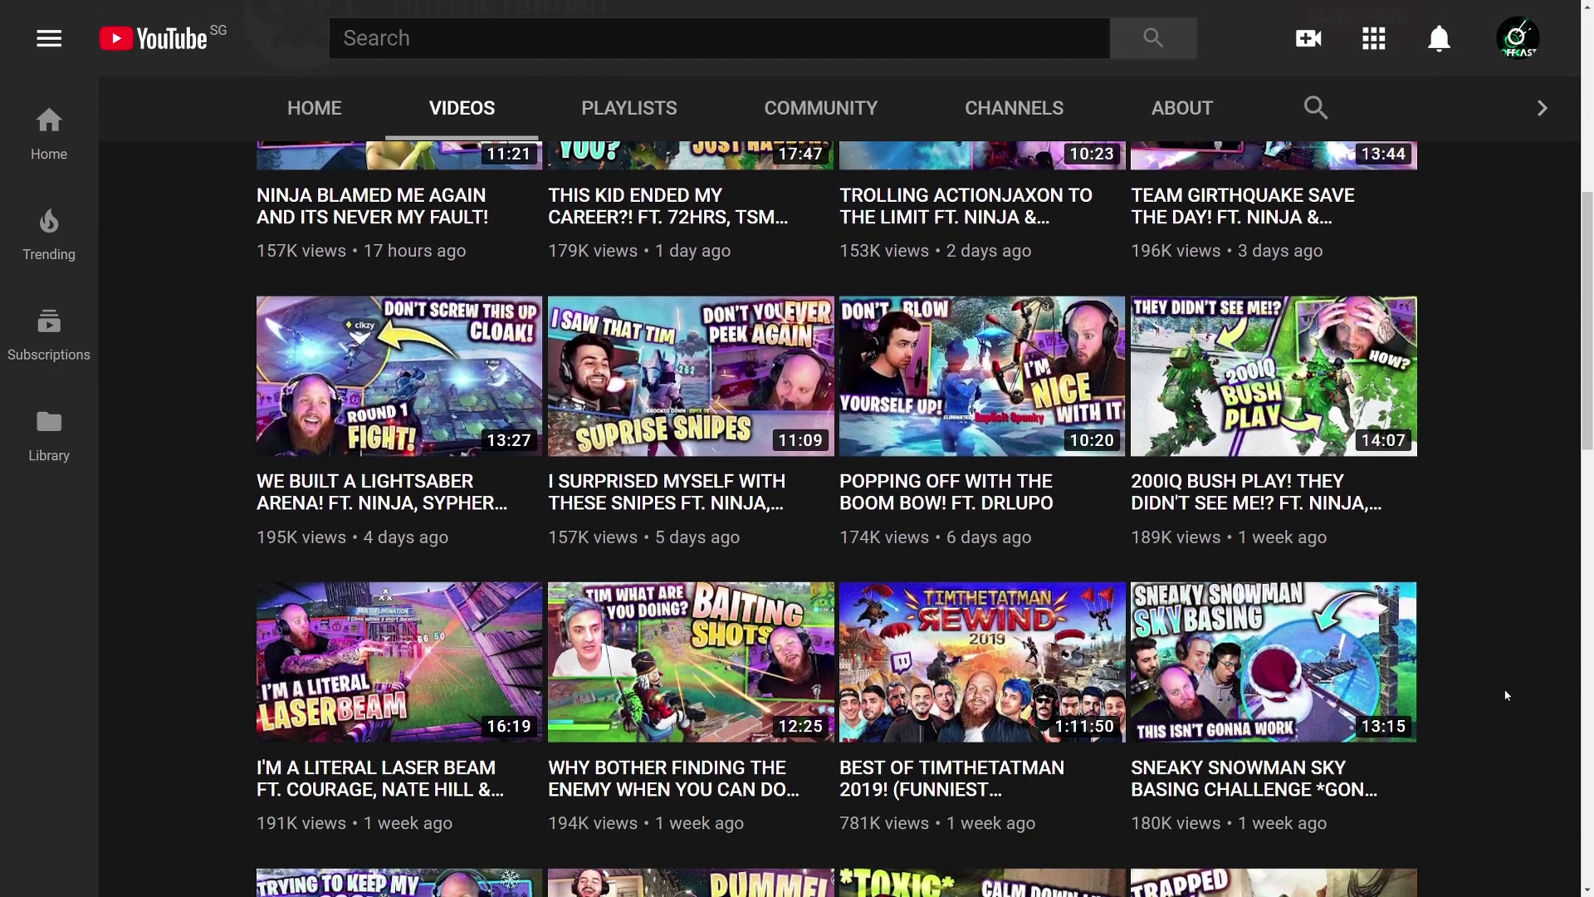
pyautogui.scroll(-4, 1507, 694)
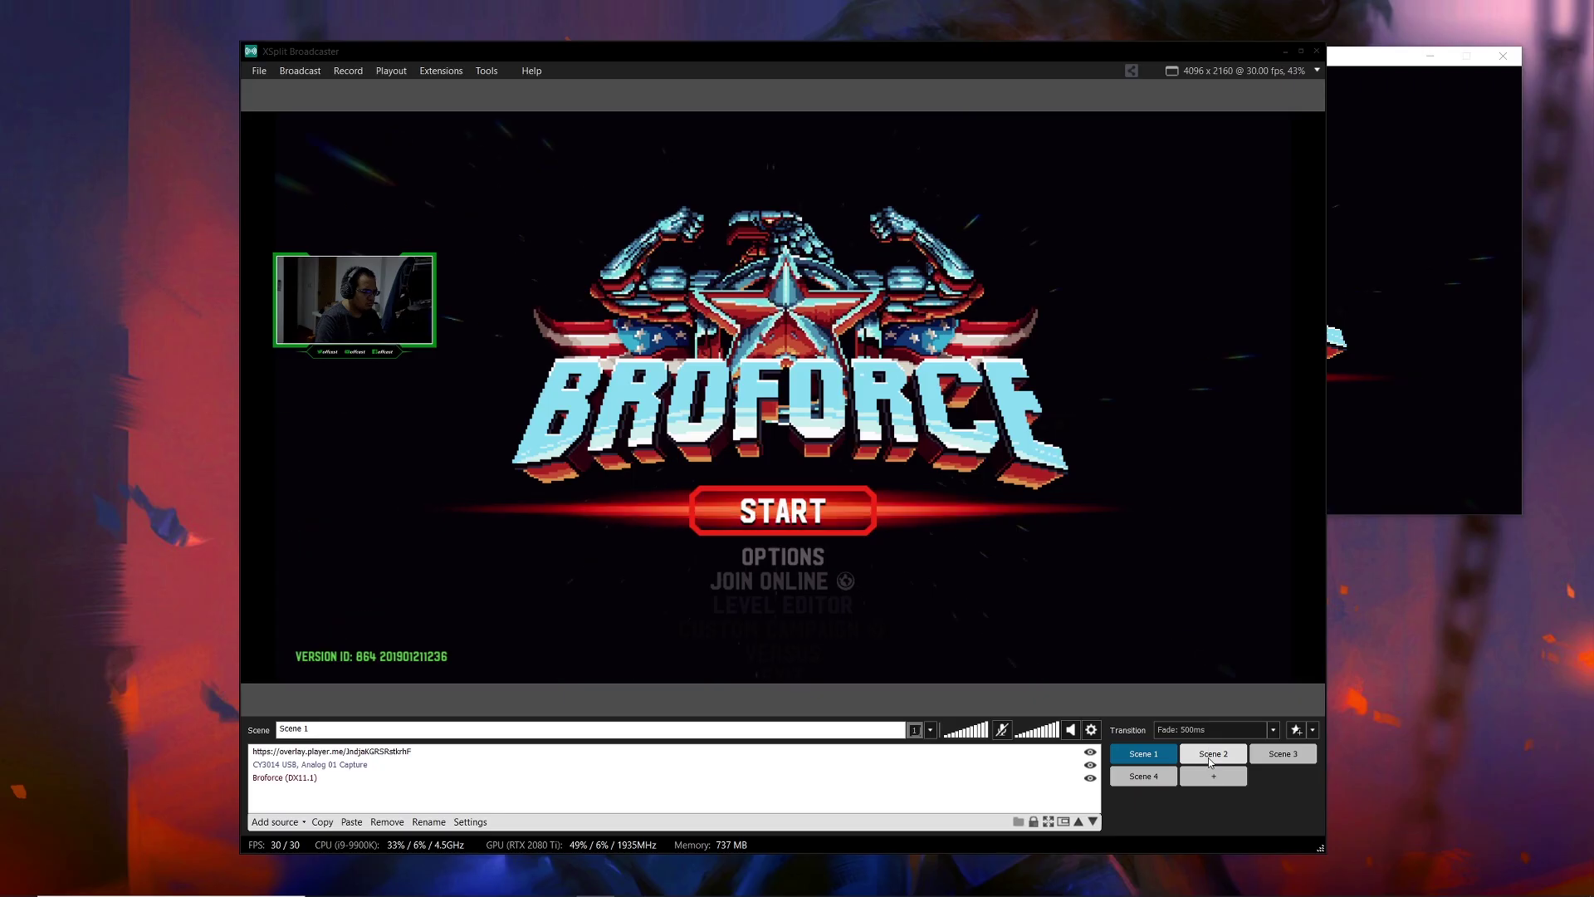
pyautogui.click(1211, 755)
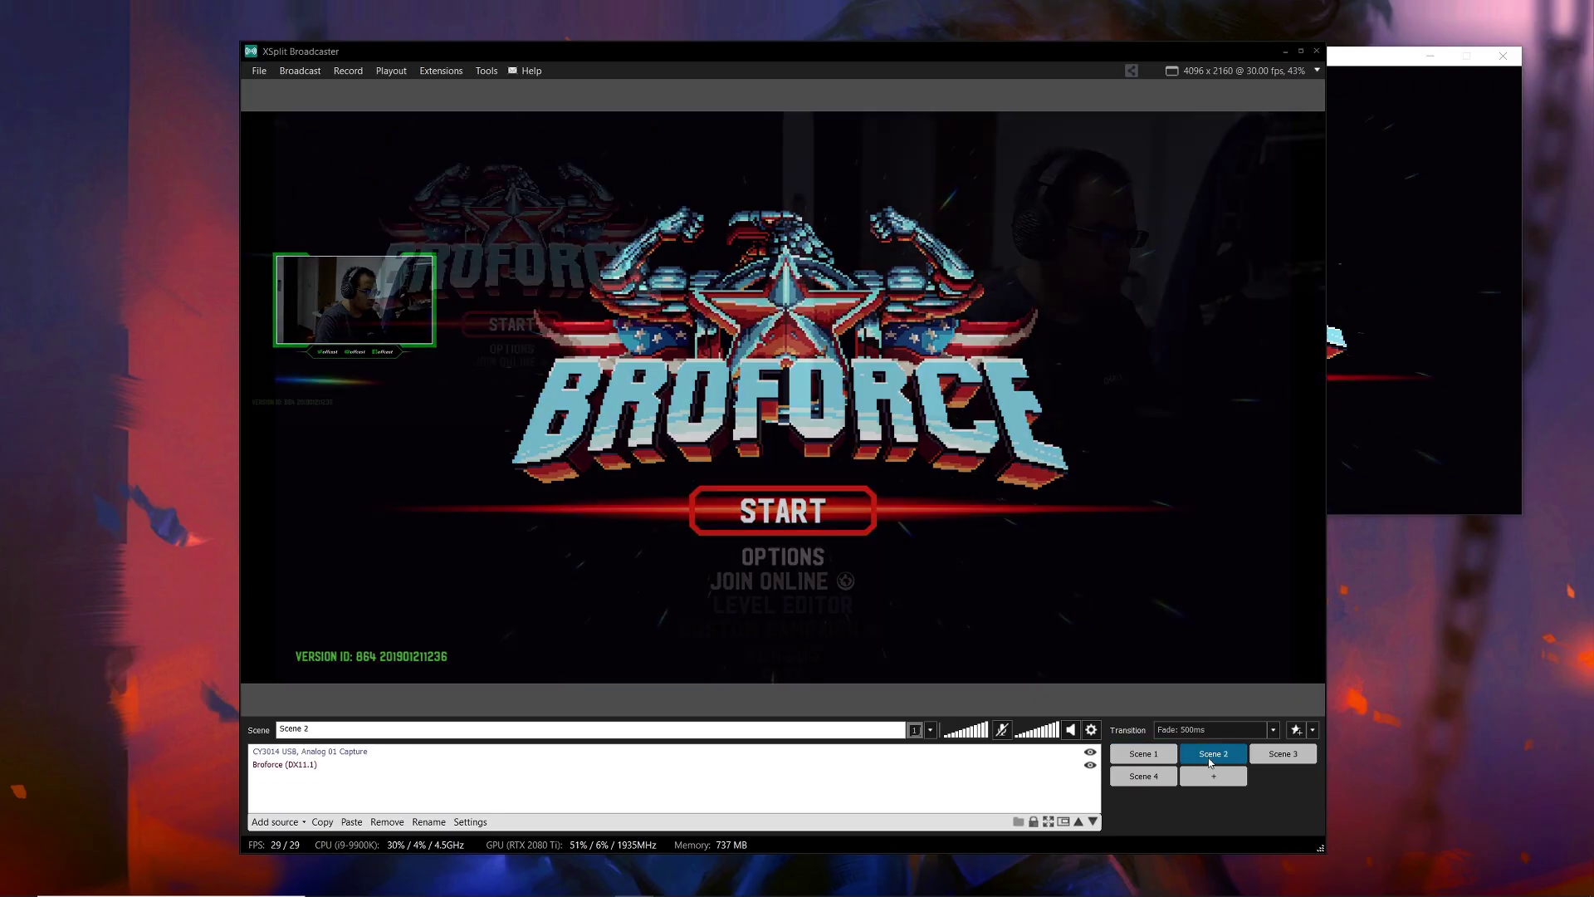
# - Put Scene 1, full-screen Broforce with a small webcam inset, on the output
pyautogui.click(1145, 755)
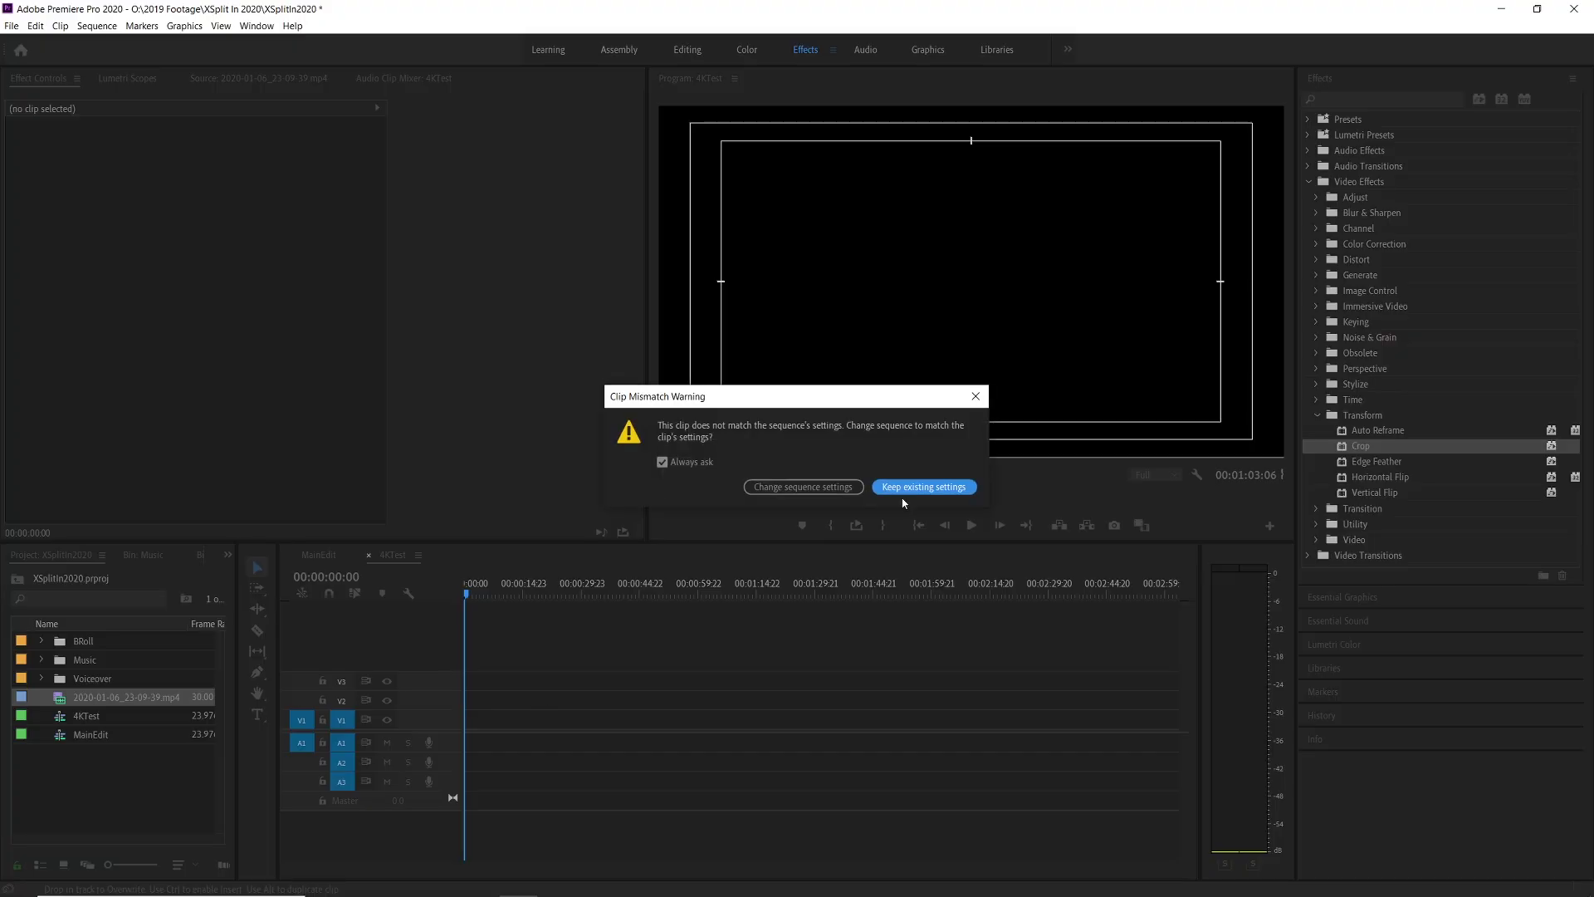
# - Add the recording to the sequence and set its Position to 1920, 1080
pyautogui.click(923, 488)
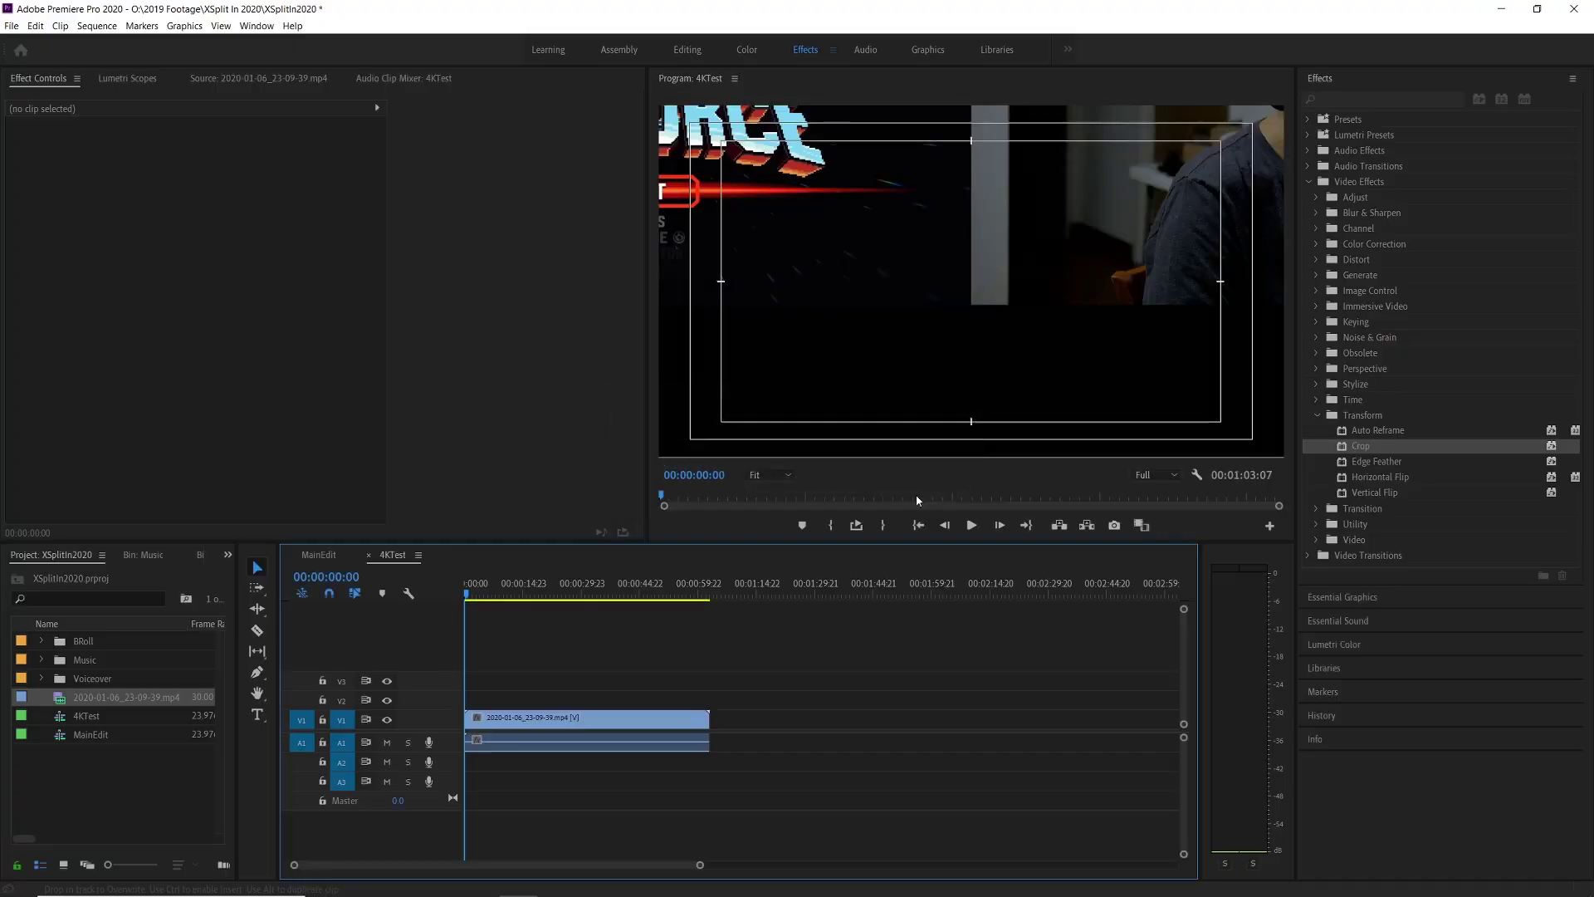
pyautogui.click(622, 719)
pyautogui.click(202, 157)
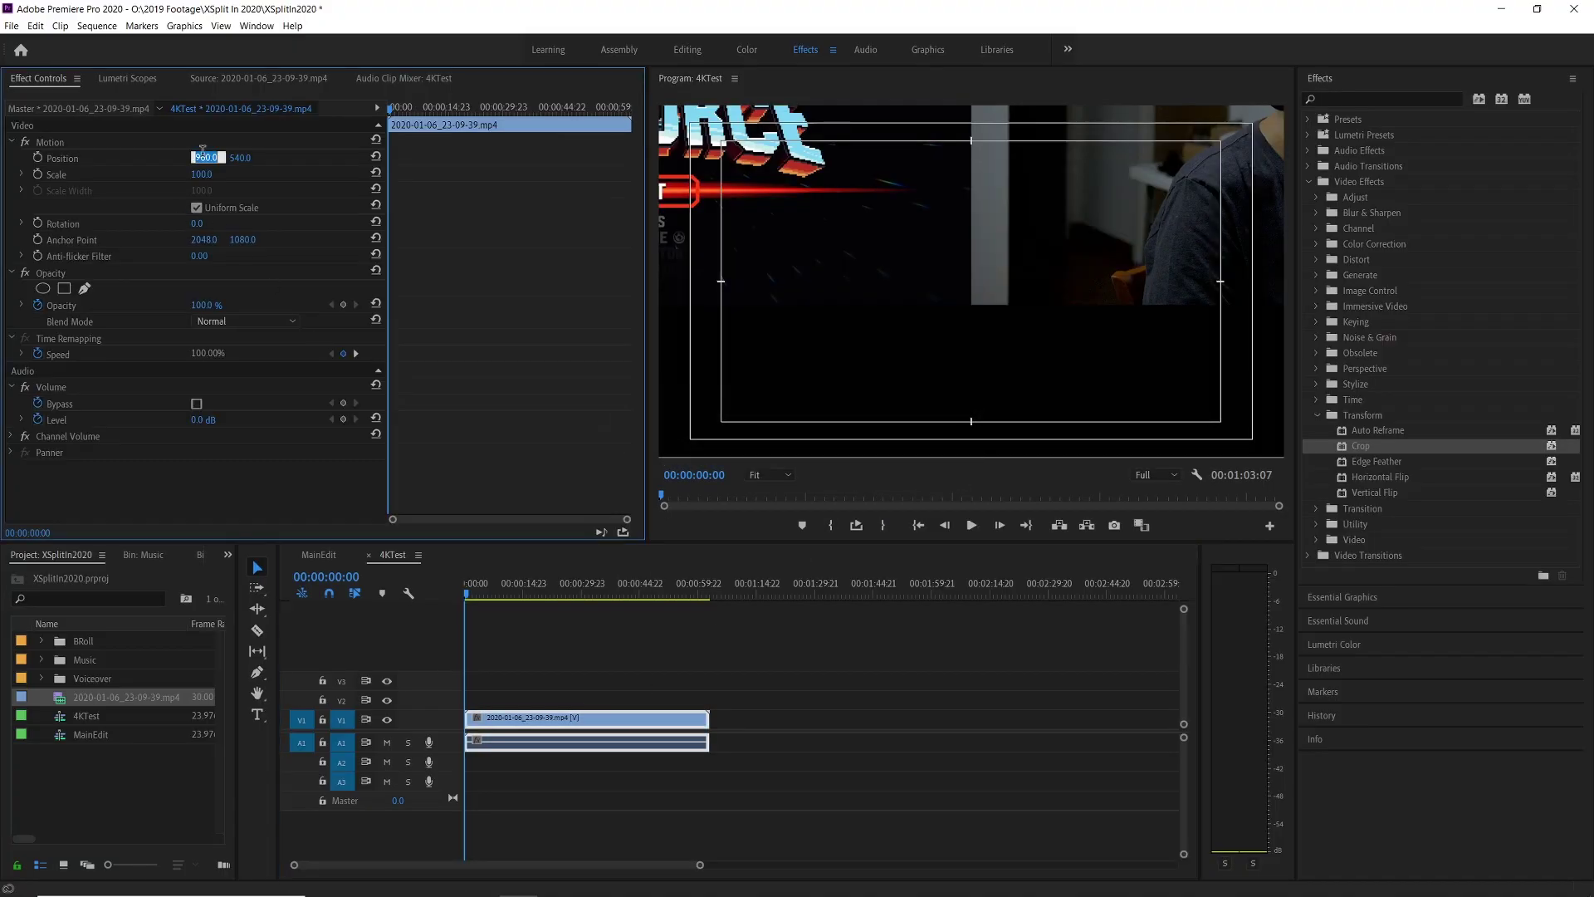
pyautogui.press('Return')
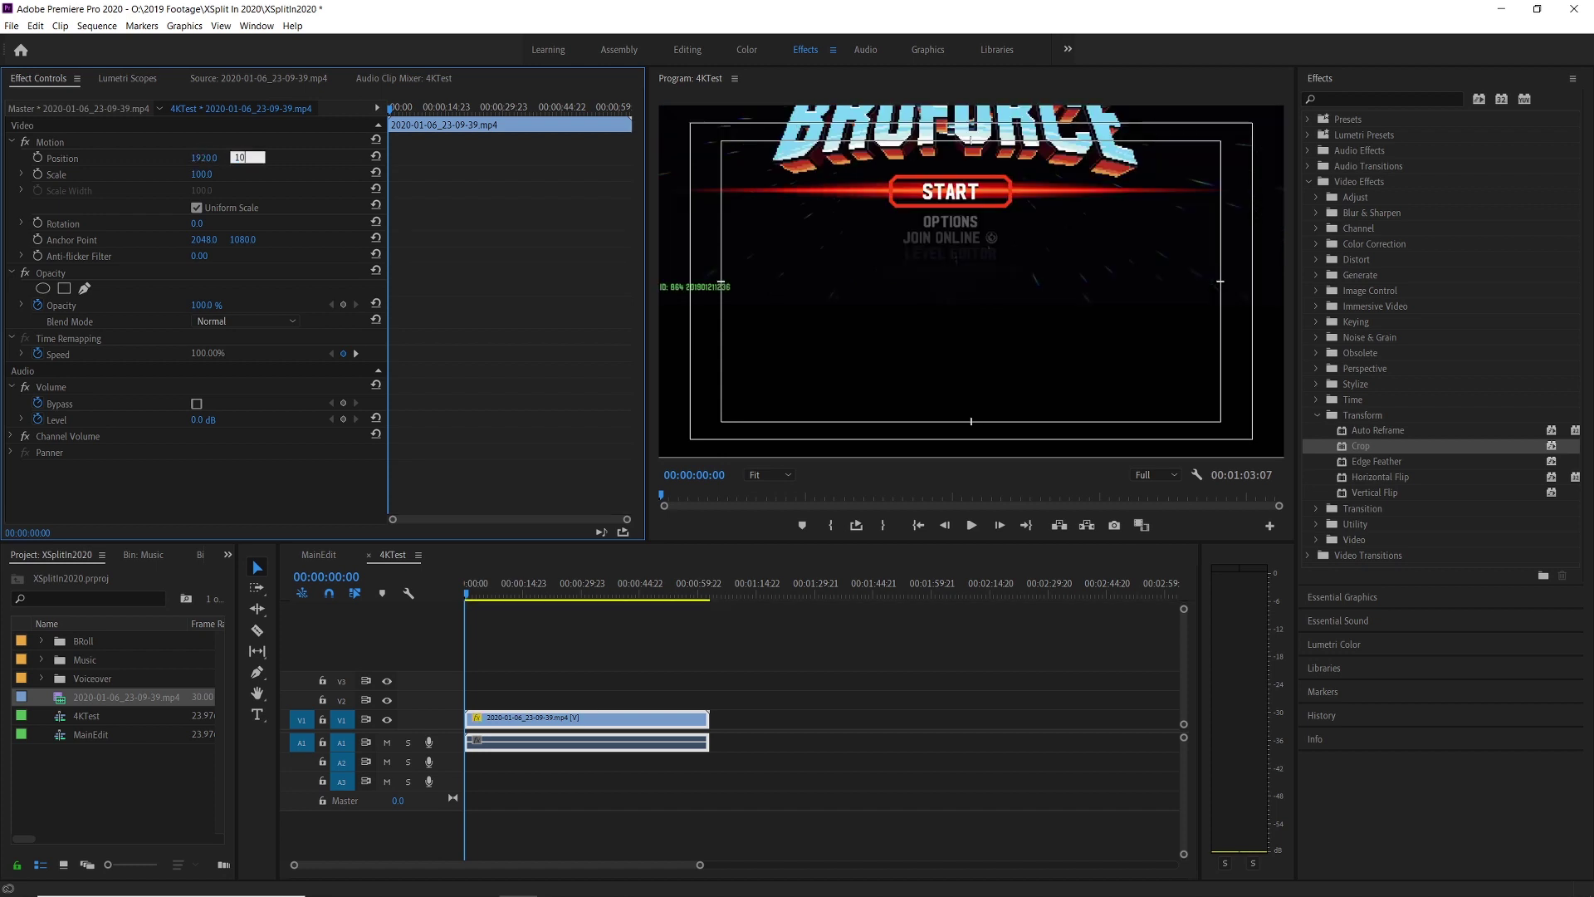
pyautogui.click(247, 155)
pyautogui.write('1080')
pyautogui.press('Return')
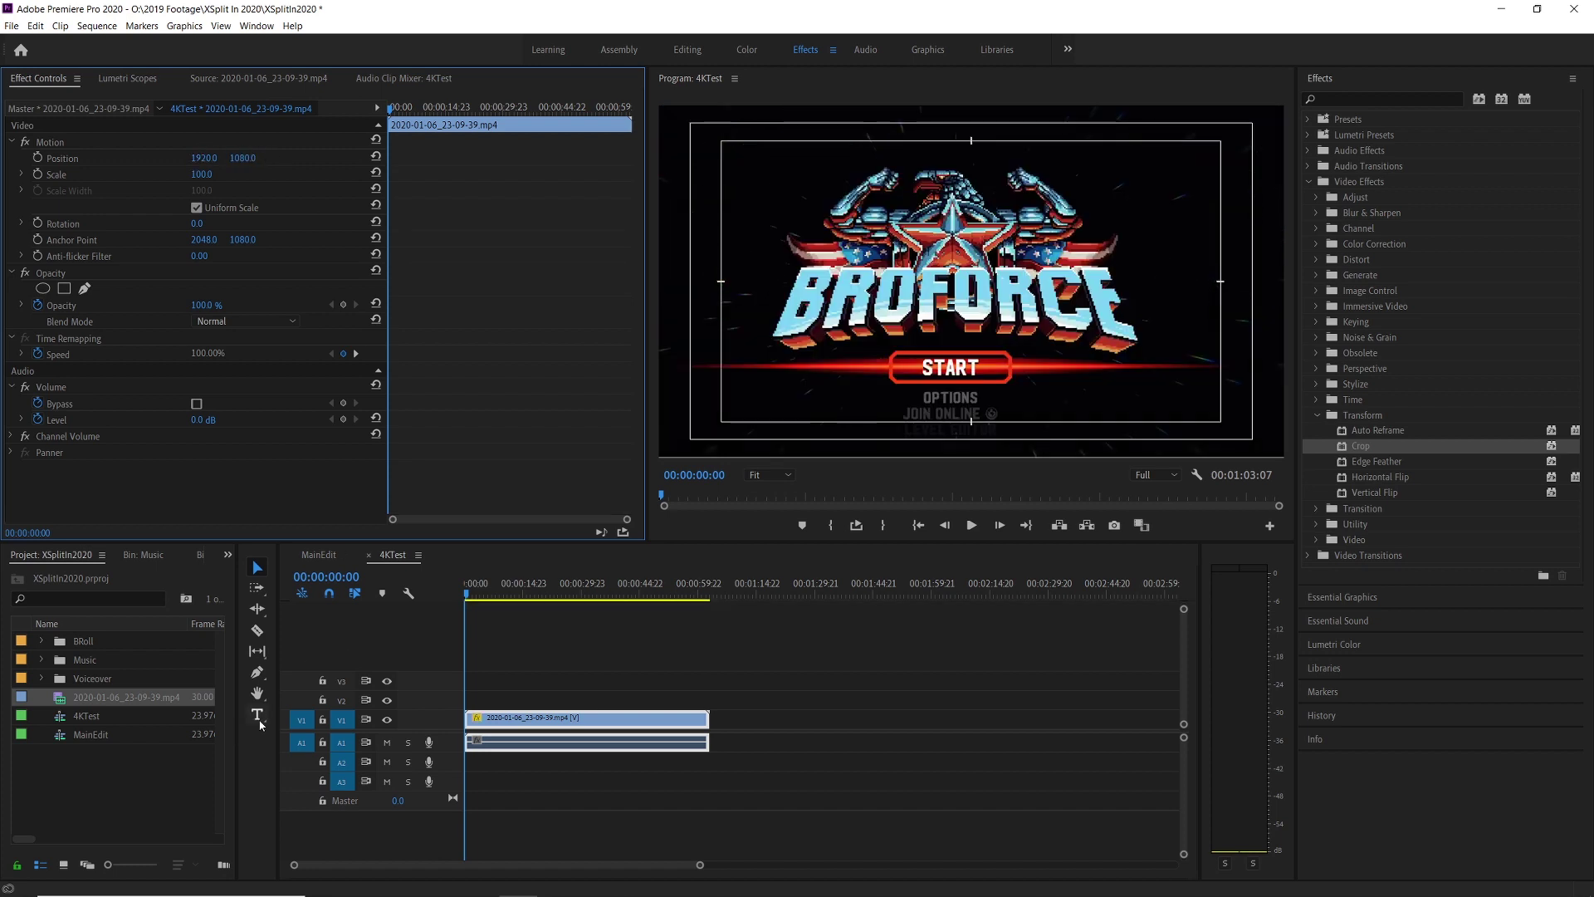
# - Duplicate the clip onto V2, scale it to 50, crop Left 50% and reposition it
pyautogui.moveTo(513, 719); pyautogui.dragTo(512, 701)
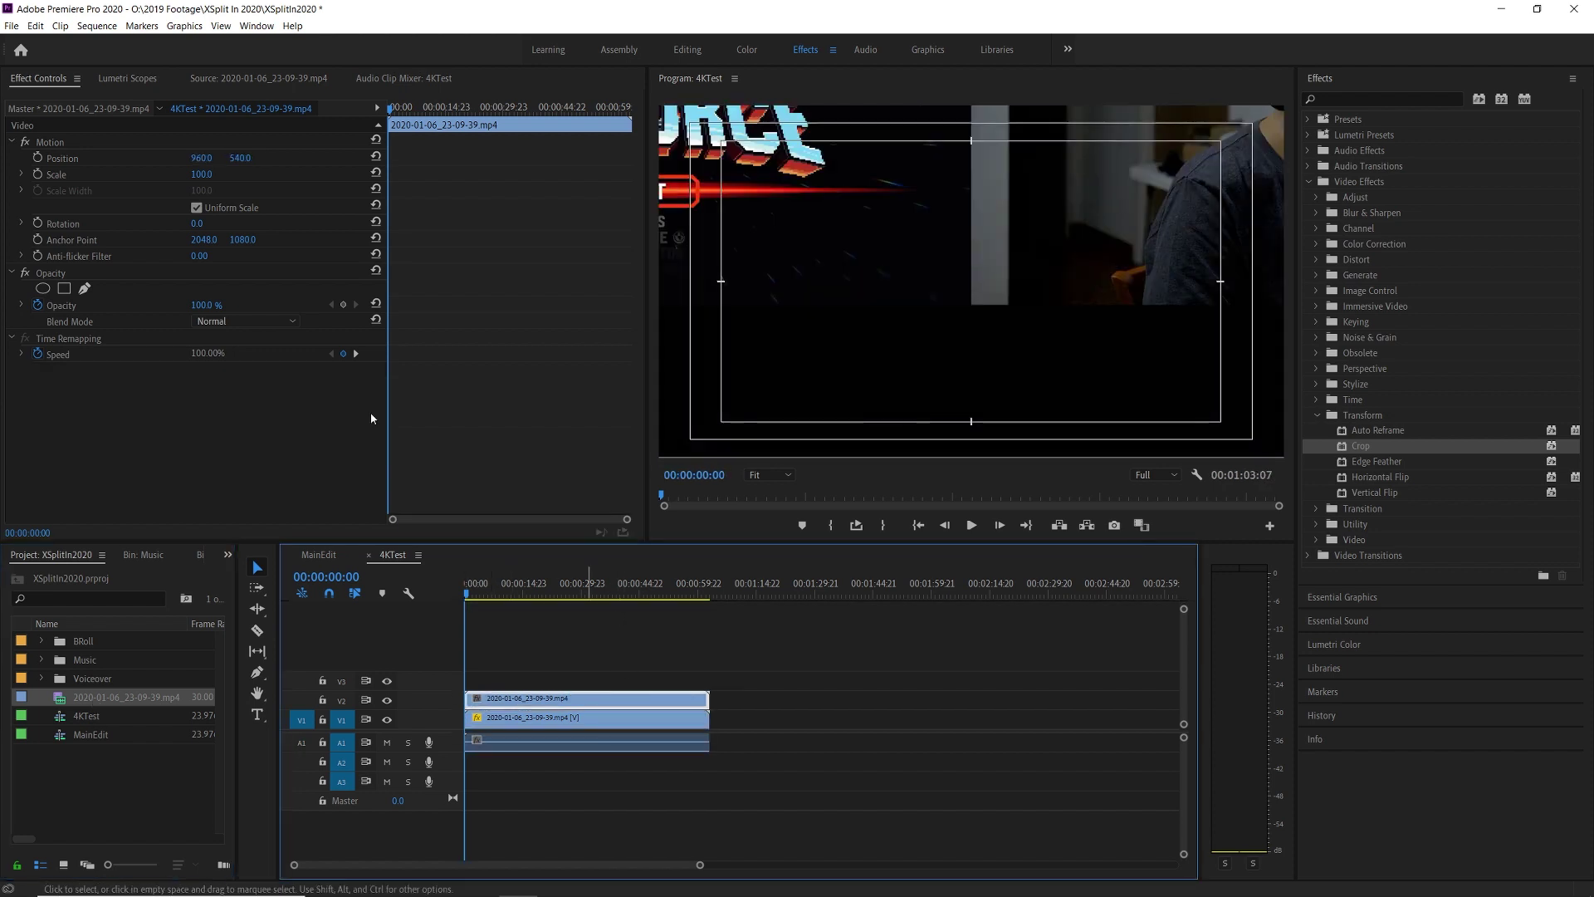
pyautogui.click(202, 175)
pyautogui.write('50')
pyautogui.press('Return')
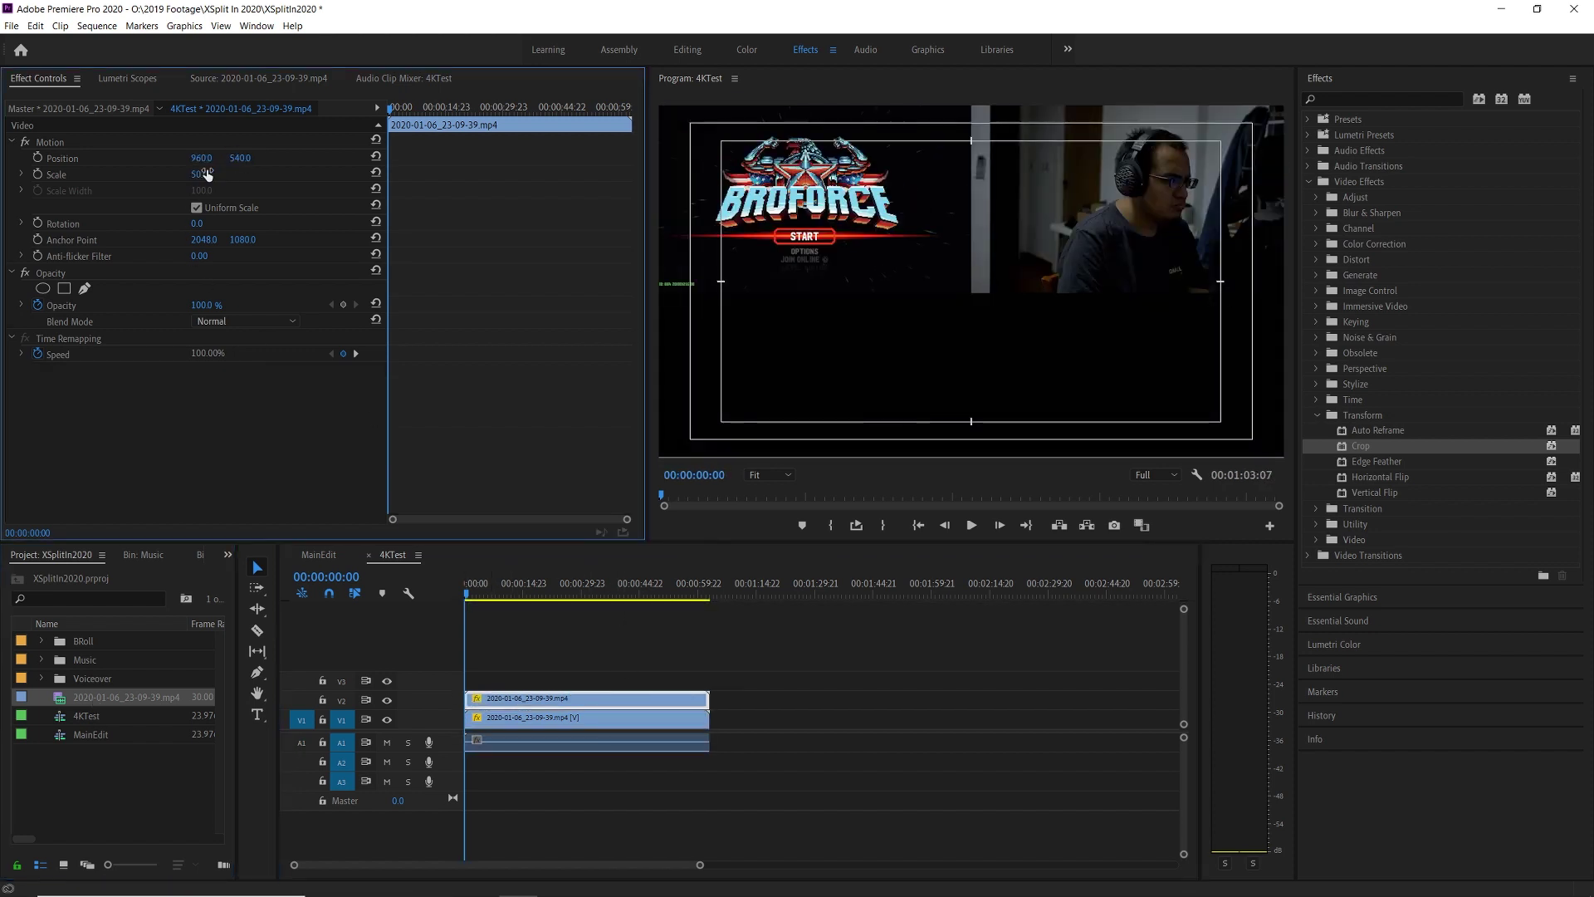
pyautogui.moveTo(1383, 463); pyautogui.dragTo(573, 698)
pyautogui.moveTo(195, 405); pyautogui.dragTo(235, 452)
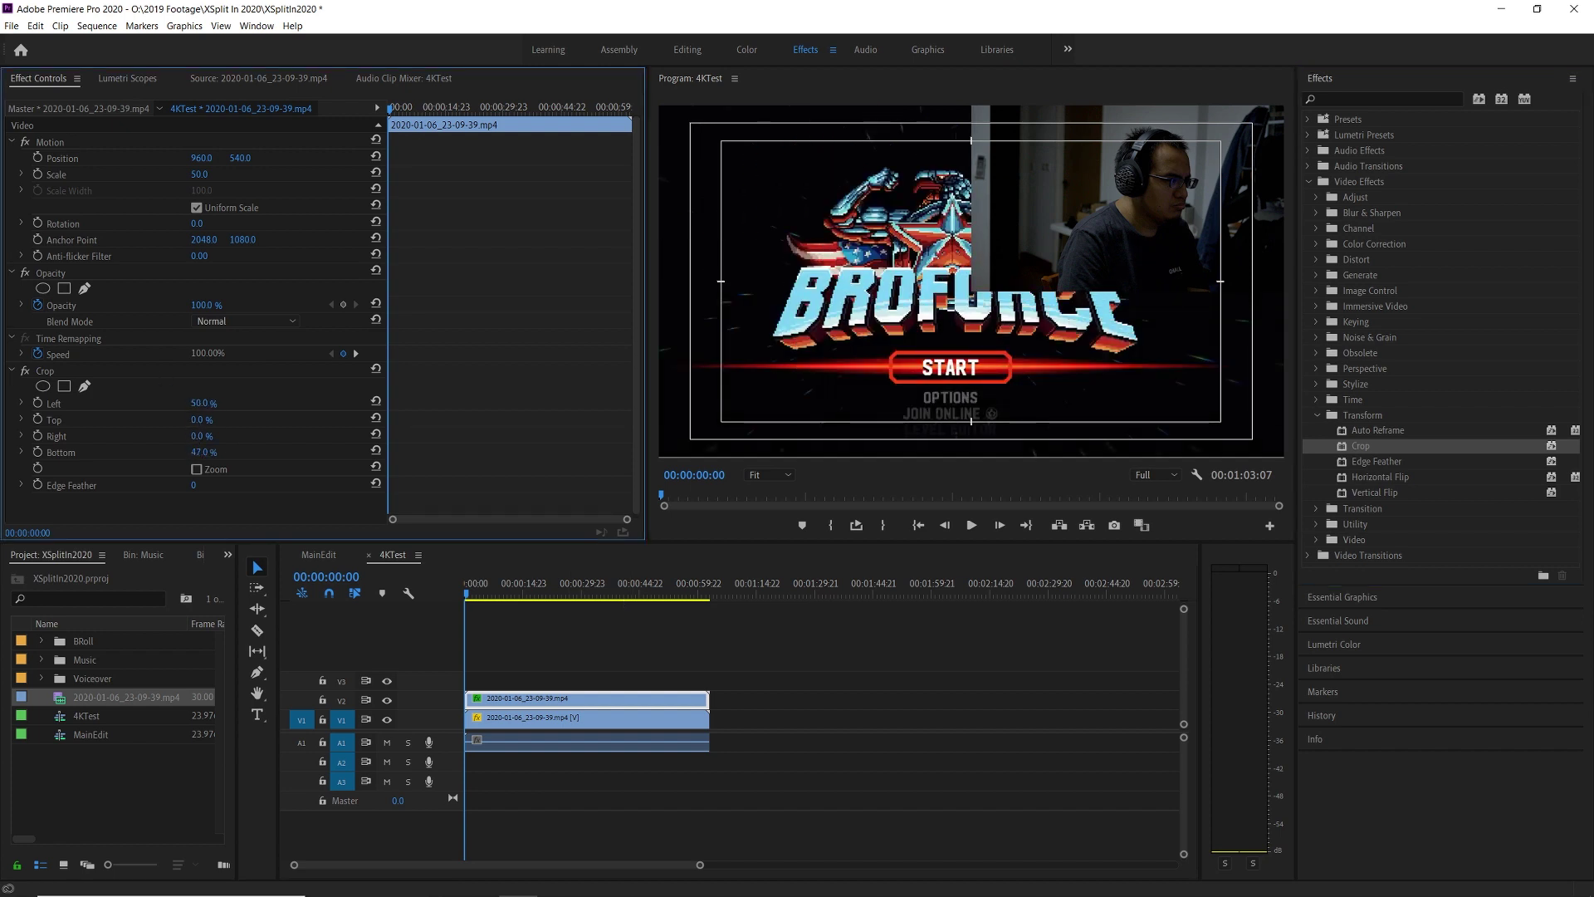
pyautogui.moveTo(202, 158); pyautogui.dragTo(158, 158)
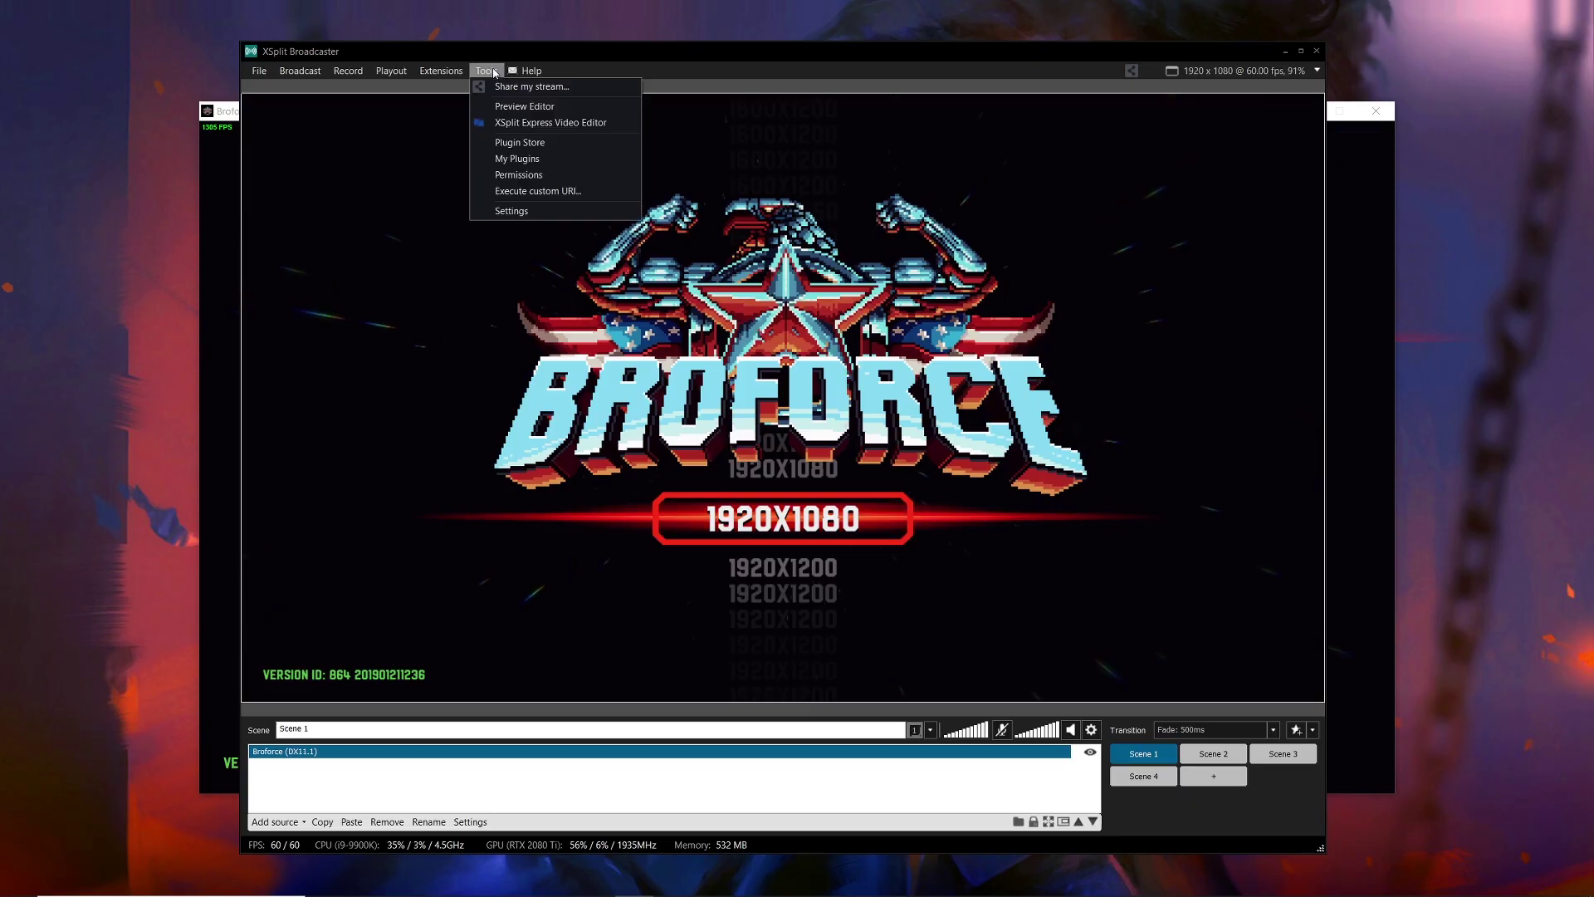
# - Dismiss the XSplit Tools menu
pyautogui.click(521, 212)
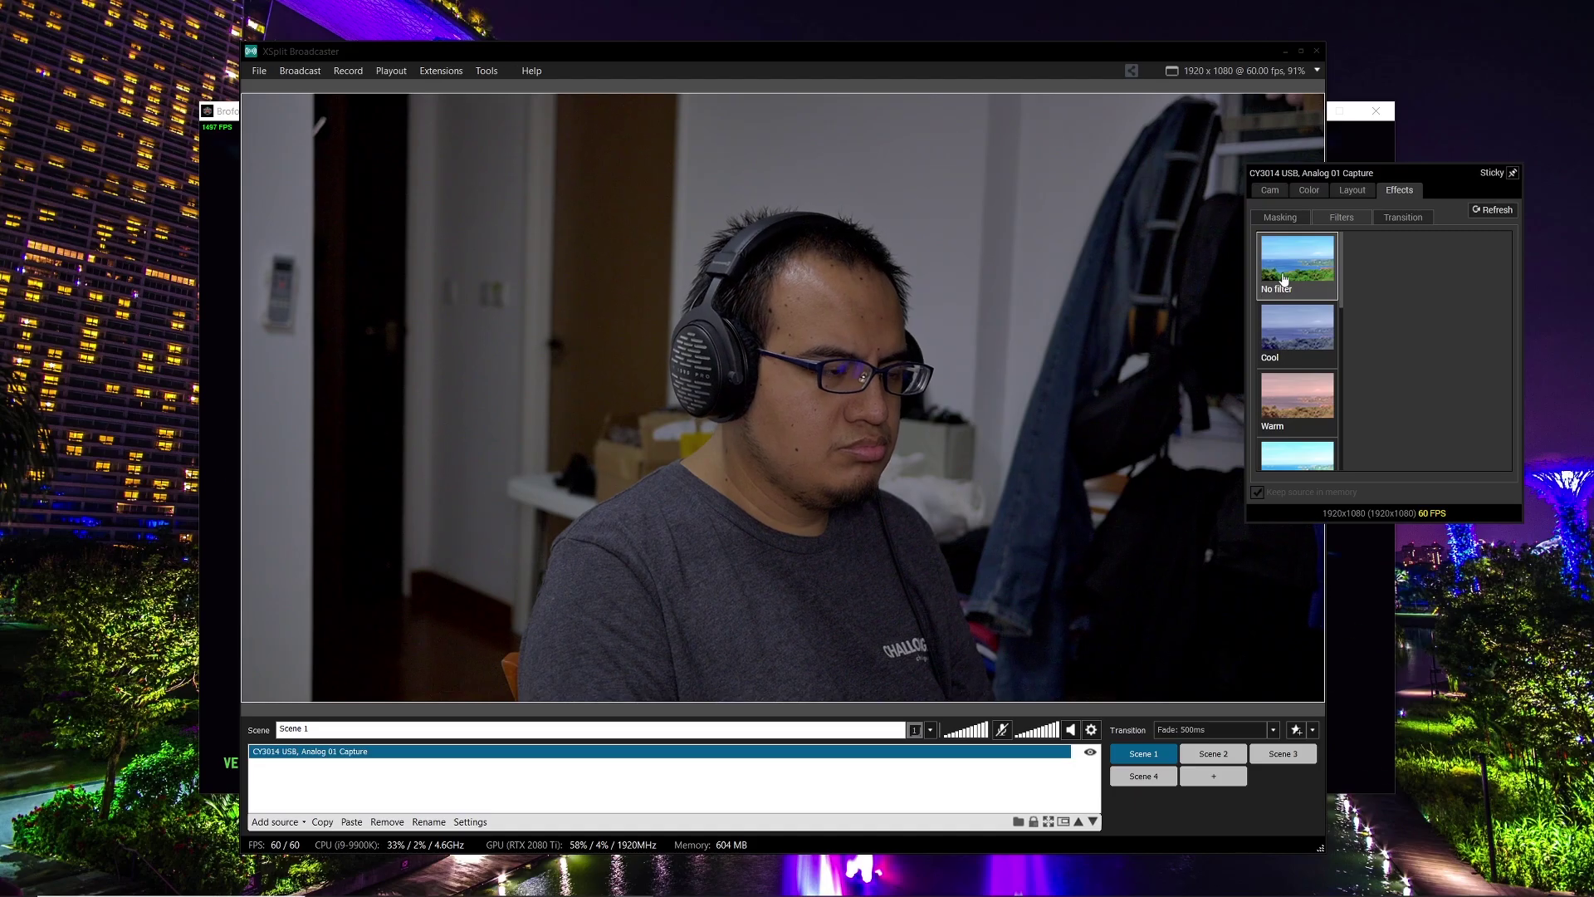
# - Try the Cool, Bloom, Monochrome, Invert Color and Old Movie webcam filters, finishing on Custom LUT
pyautogui.click(1303, 337)
pyautogui.scroll(-1, 1304, 389)
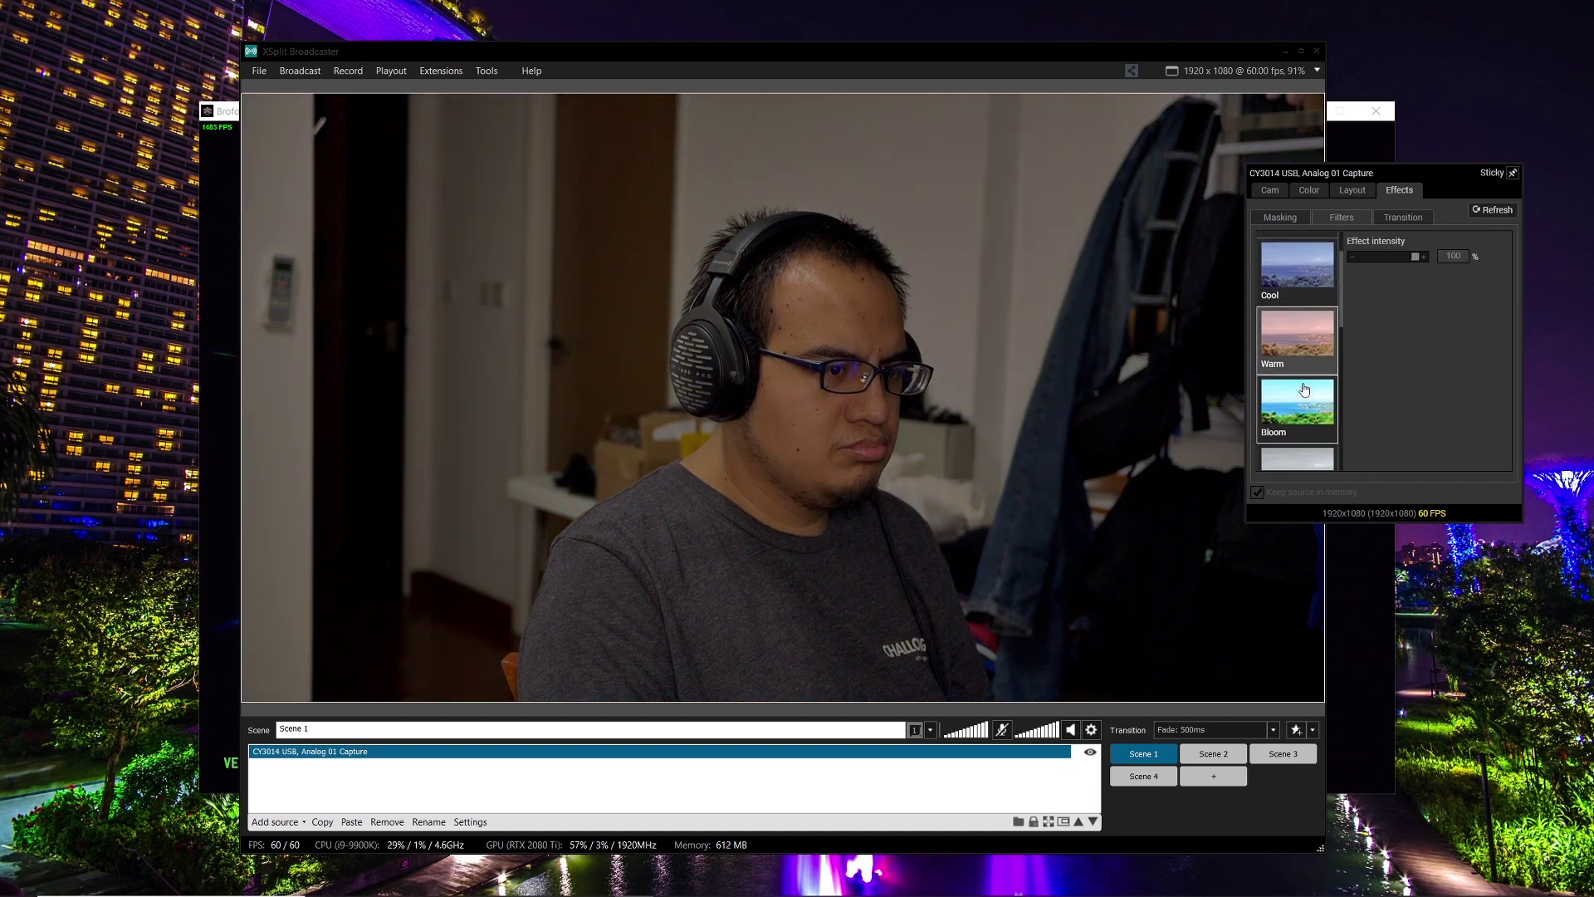
pyautogui.click(1304, 388)
pyautogui.scroll(-1, 1305, 389)
pyautogui.click(1304, 388)
pyautogui.scroll(-2, 1305, 388)
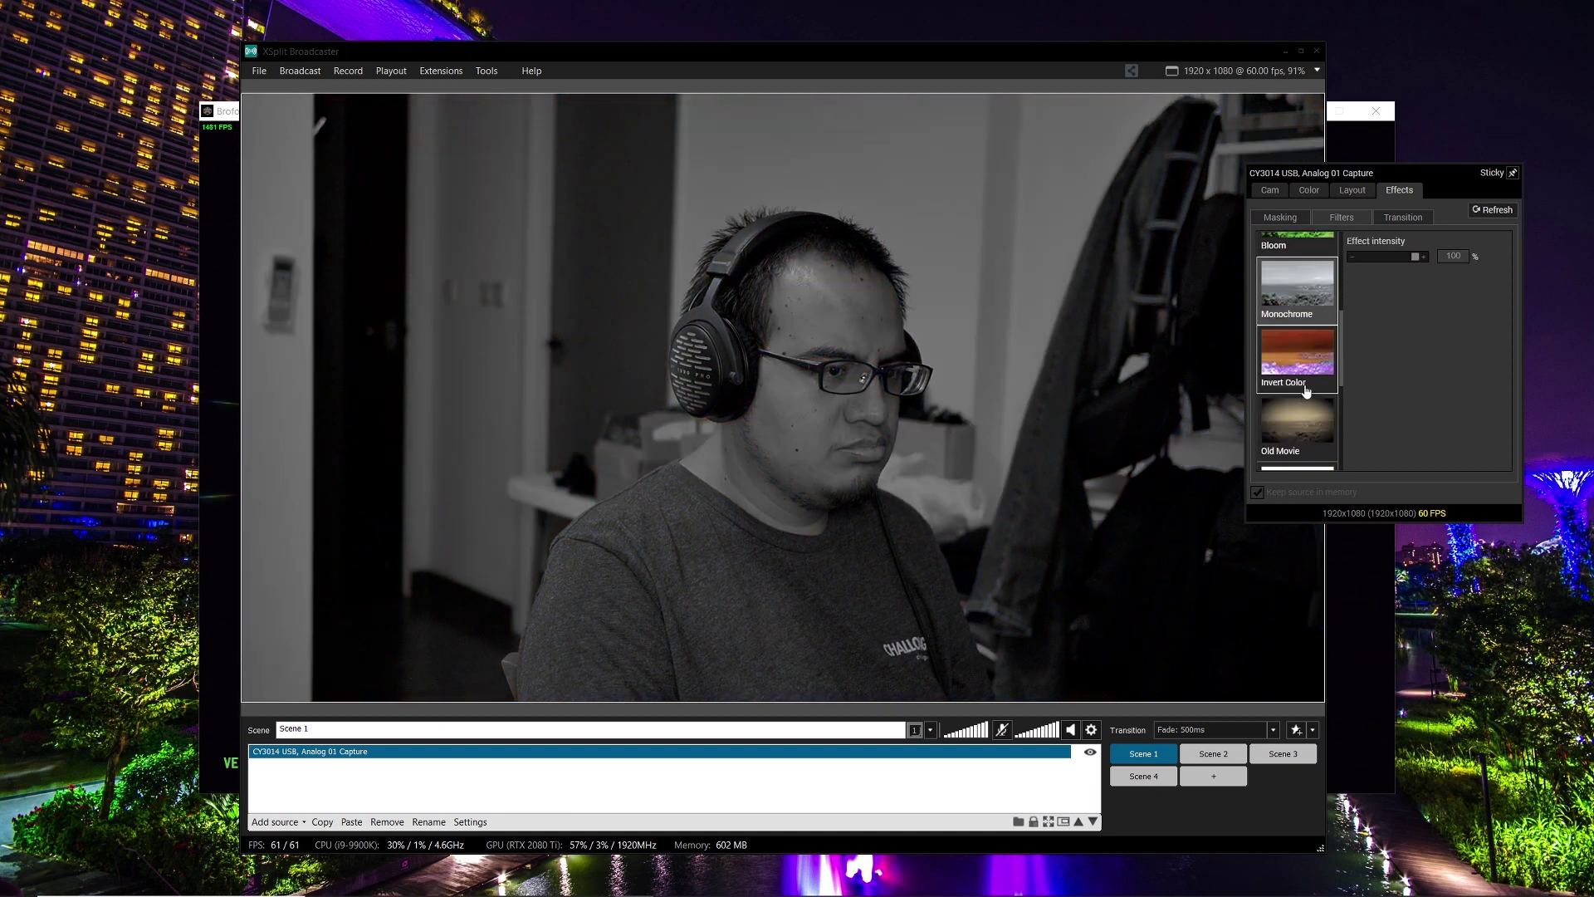
pyautogui.click(1309, 376)
pyautogui.scroll(-1, 1309, 376)
pyautogui.click(1310, 378)
pyautogui.scroll(-3, 1309, 382)
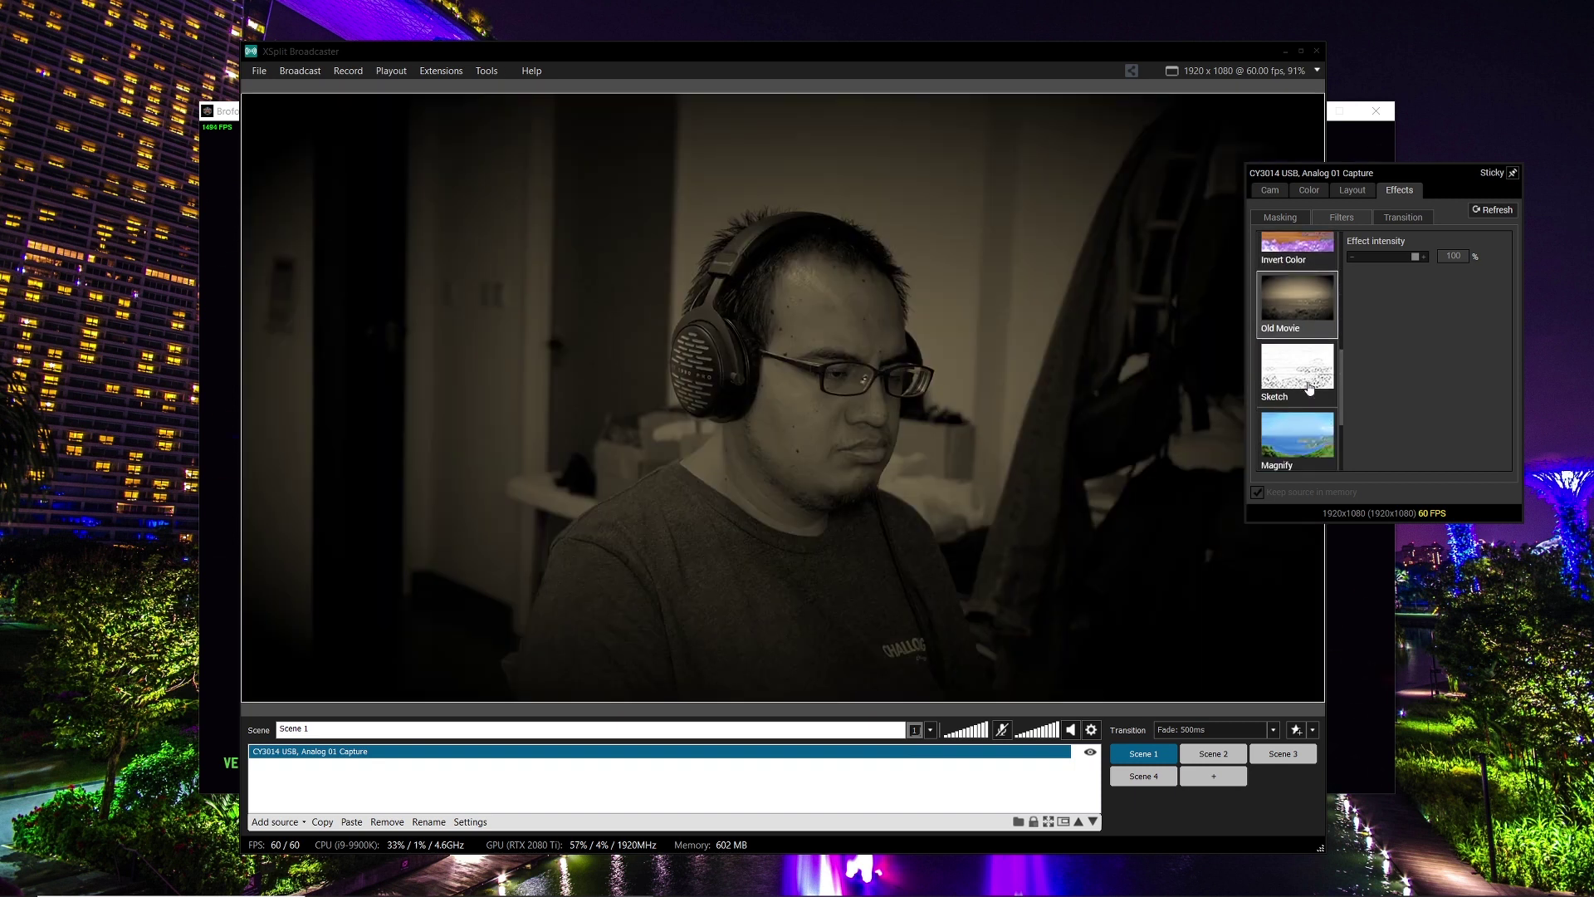
pyautogui.click(1306, 433)
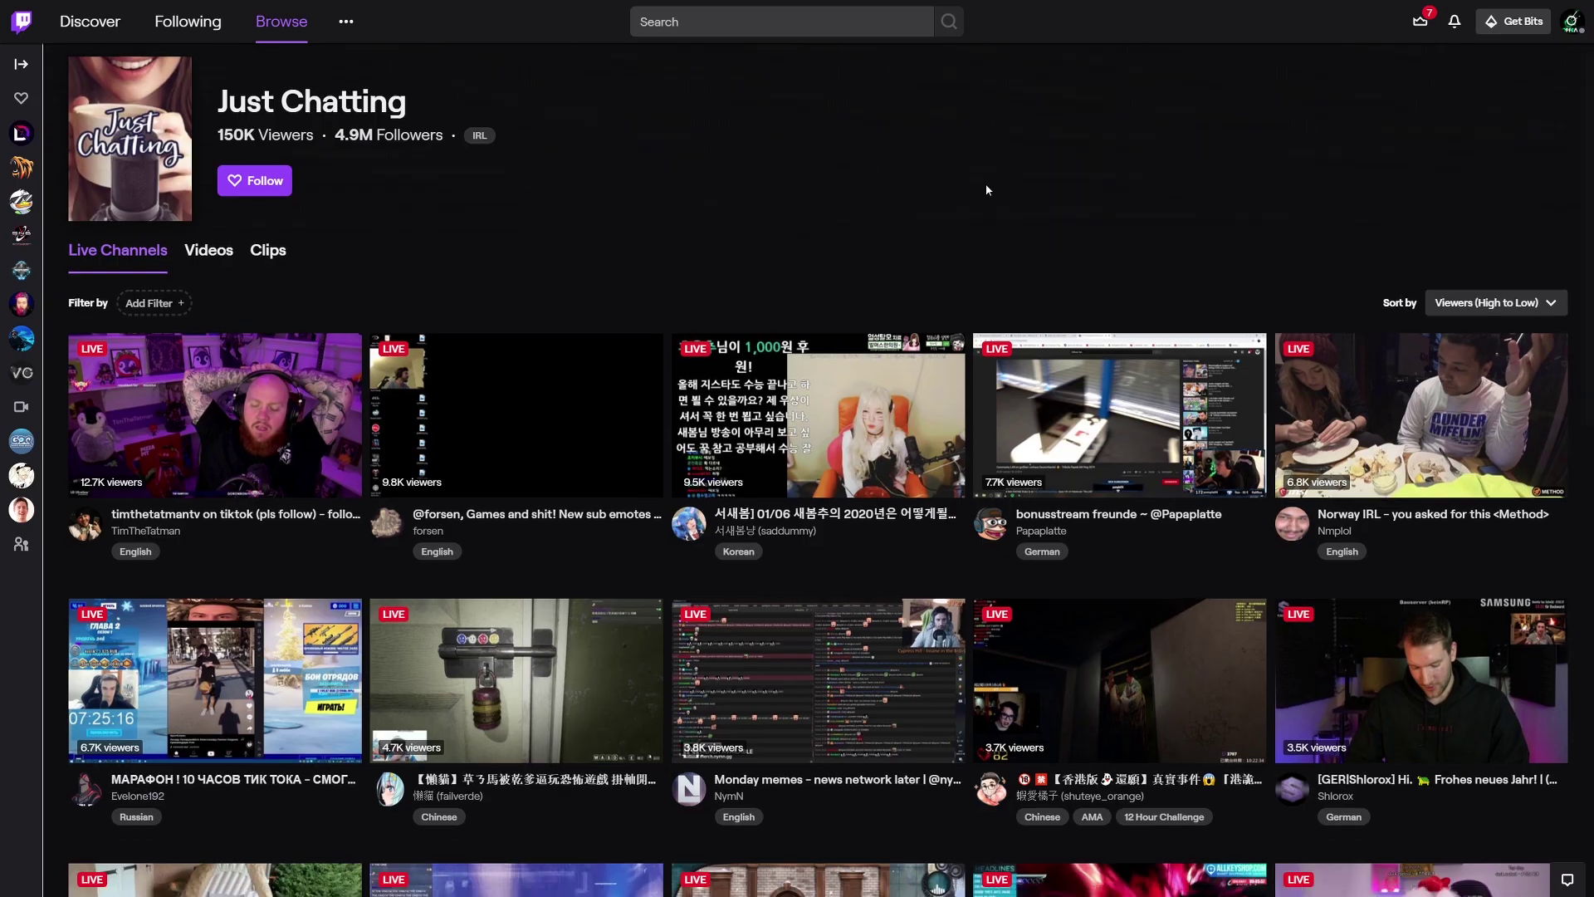
pyautogui.scroll(-5, 982, 180)
pyautogui.scroll(-4, 980, 177)
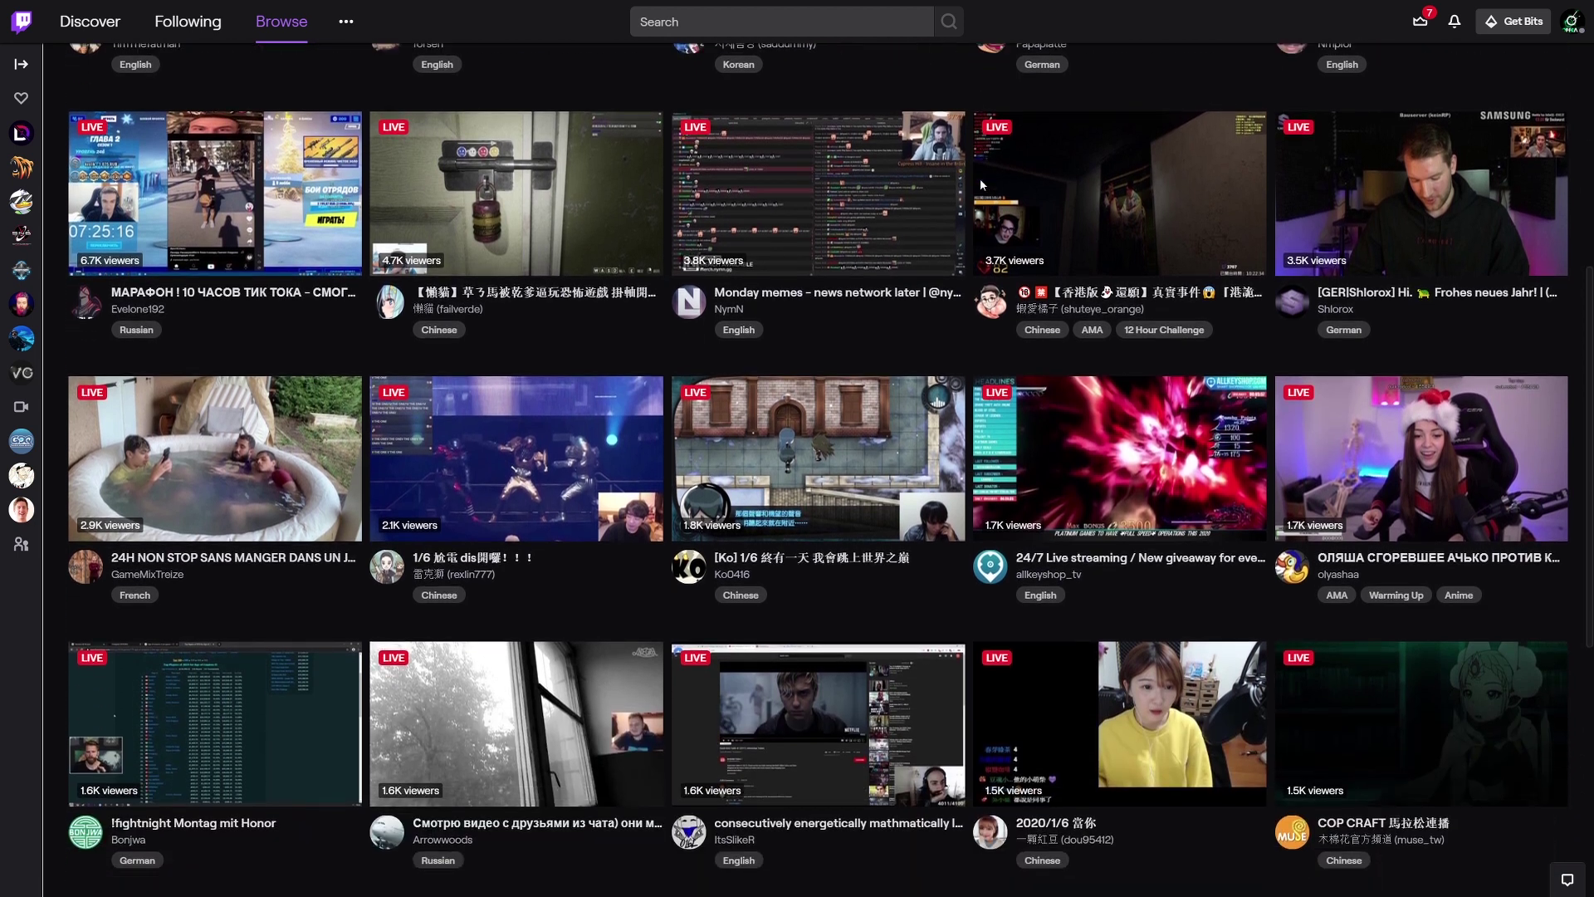
pyautogui.scroll(-4, 981, 184)
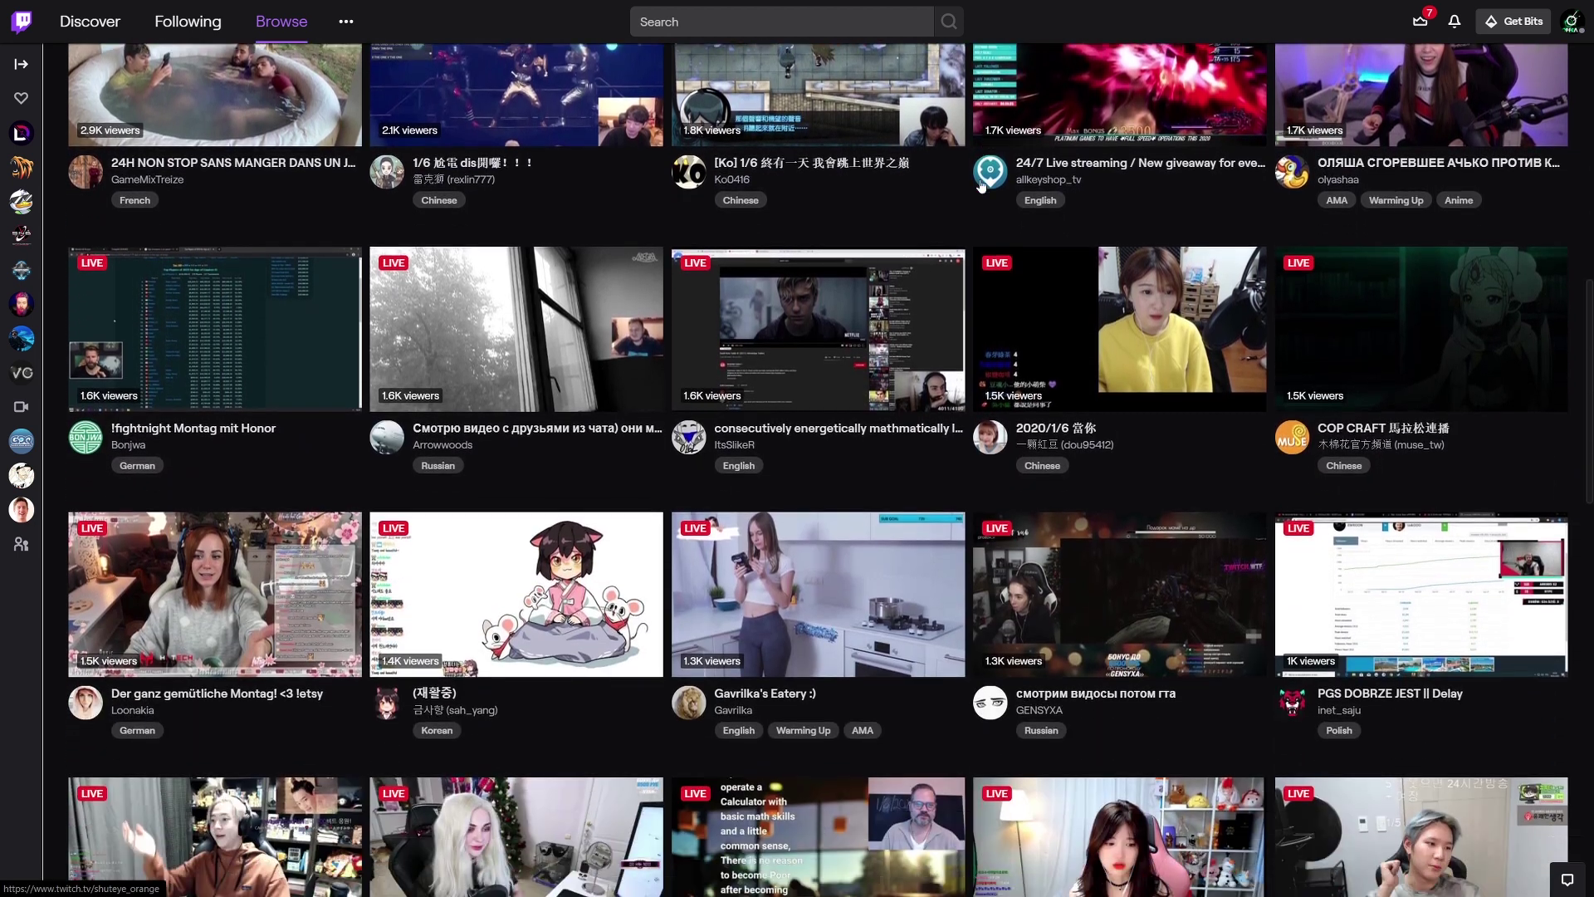
pyautogui.scroll(-3, 981, 184)
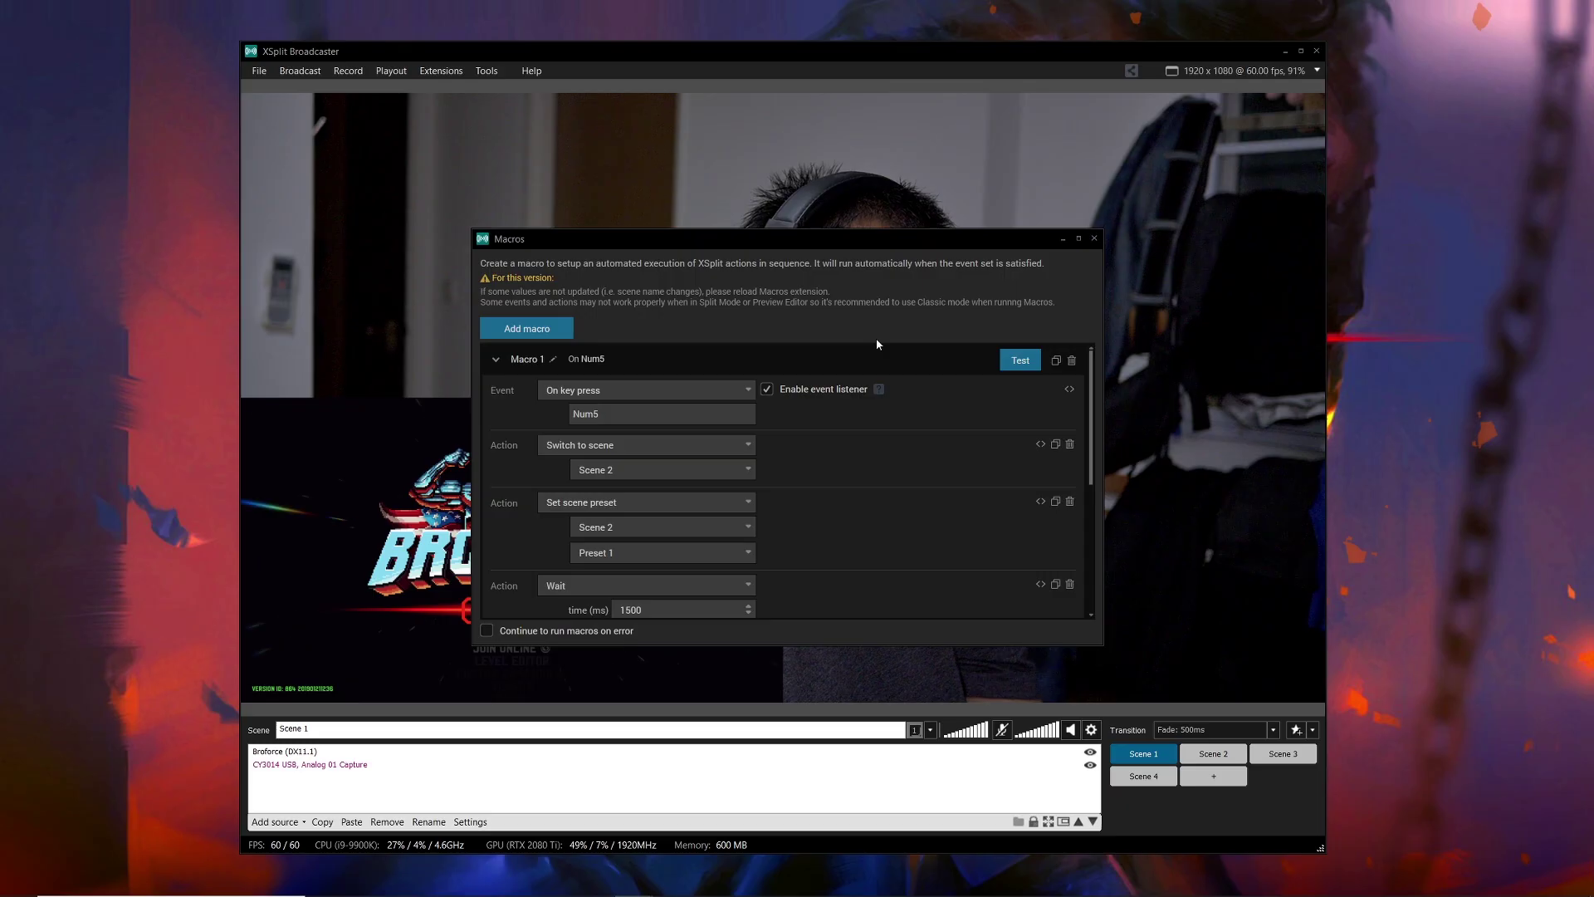
# - Review Macro 1's actions in the Macros dialog, then bring the main broadcaster window forward
pyautogui.scroll(-5, 834, 397)
pyautogui.scroll(-4, 834, 397)
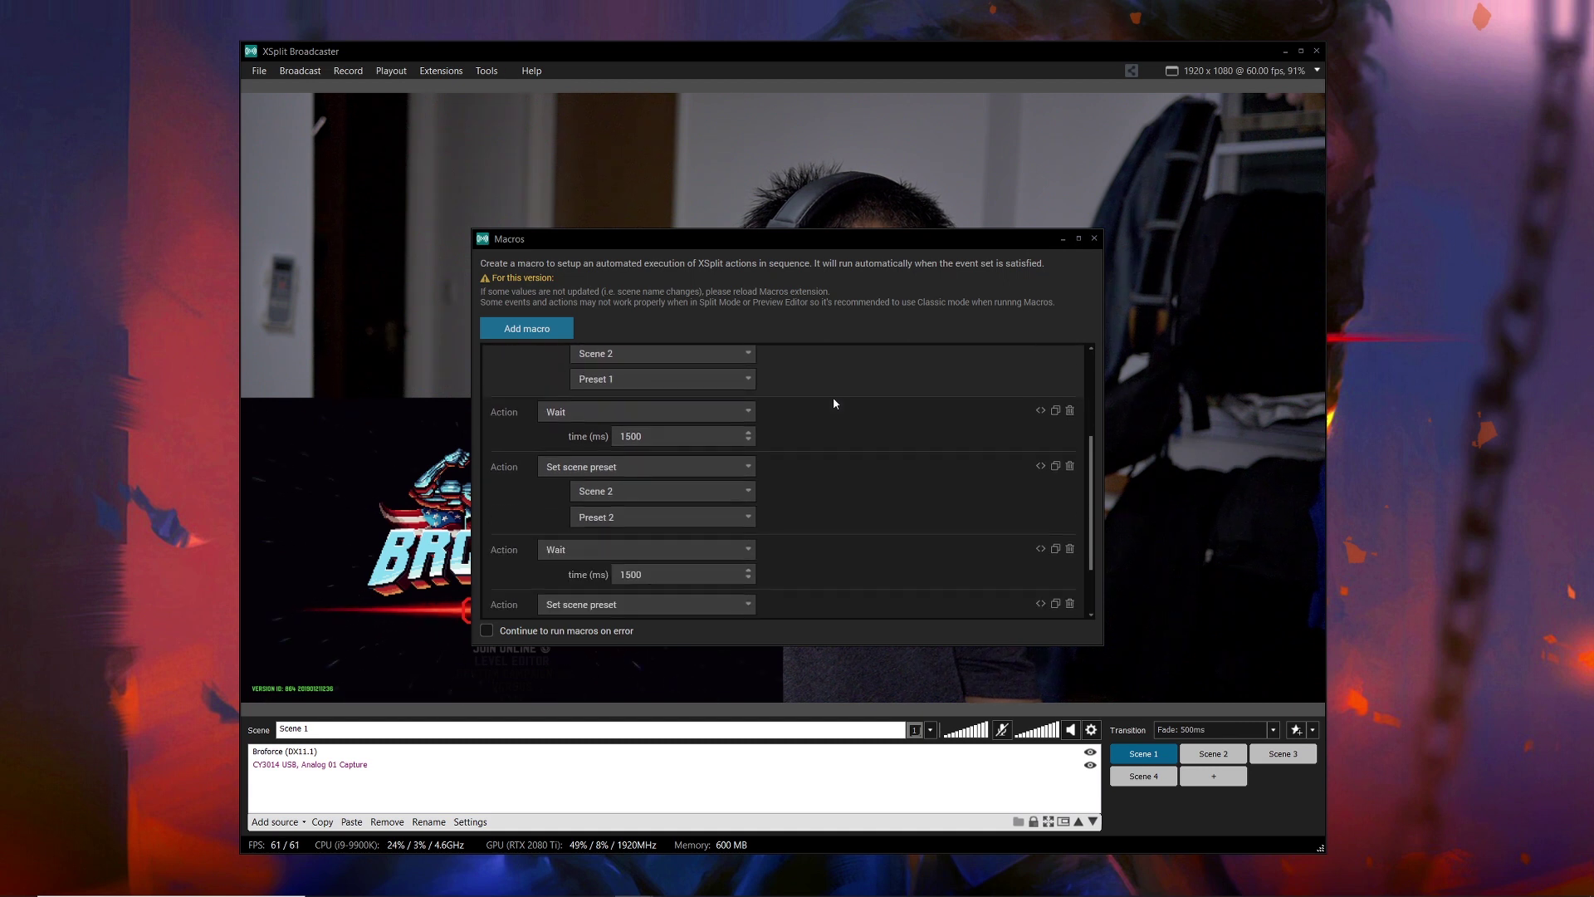
pyautogui.click(726, 57)
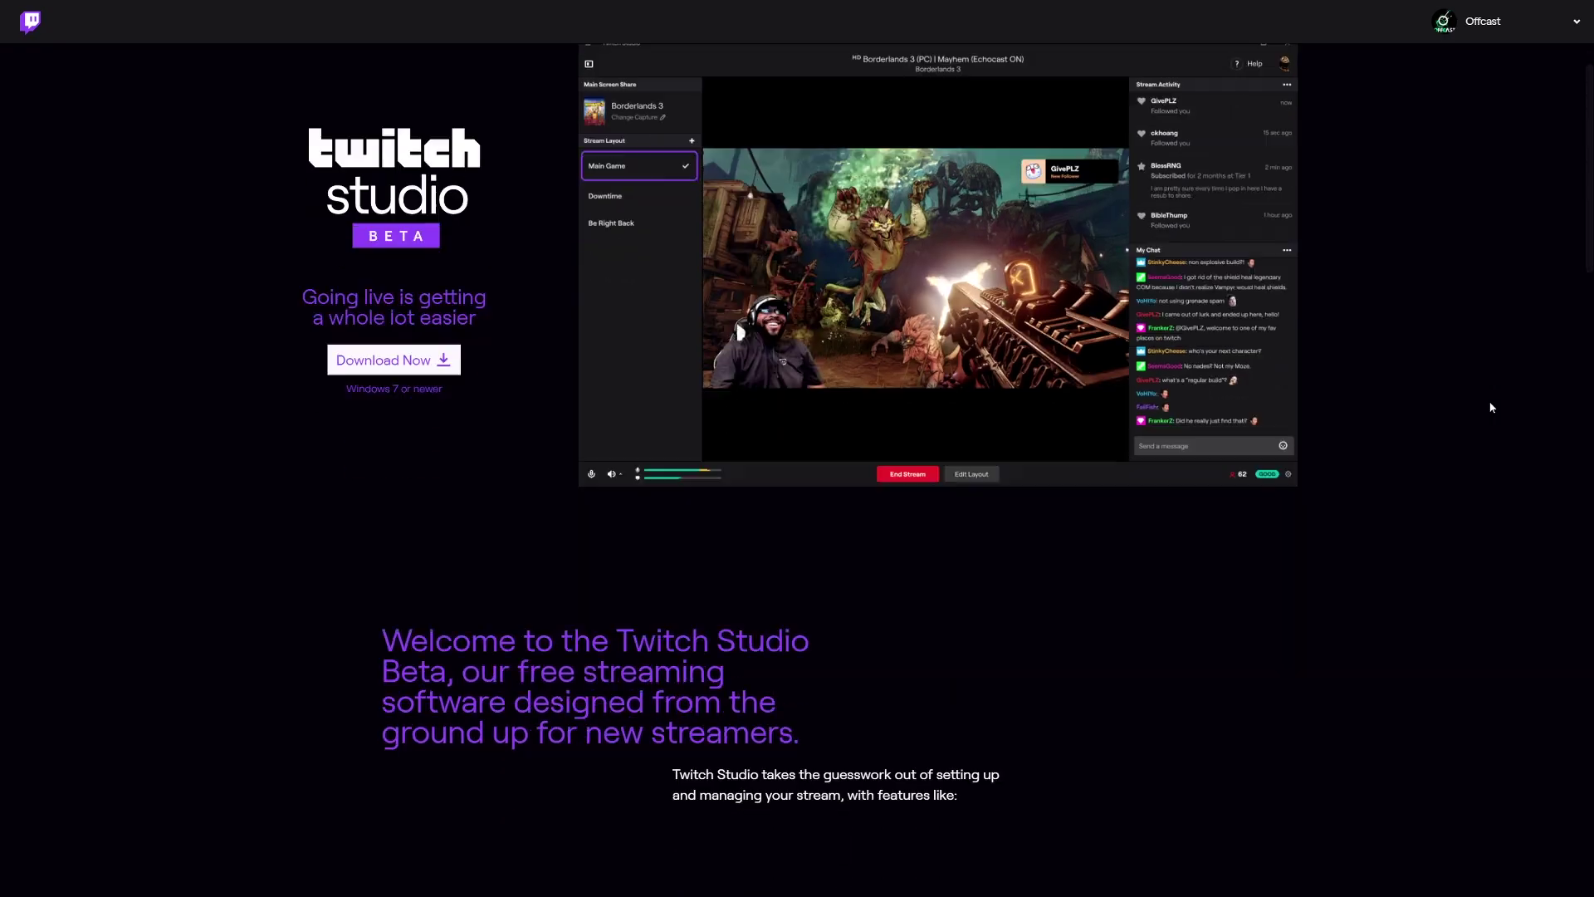
pyautogui.scroll(-8, 1492, 407)
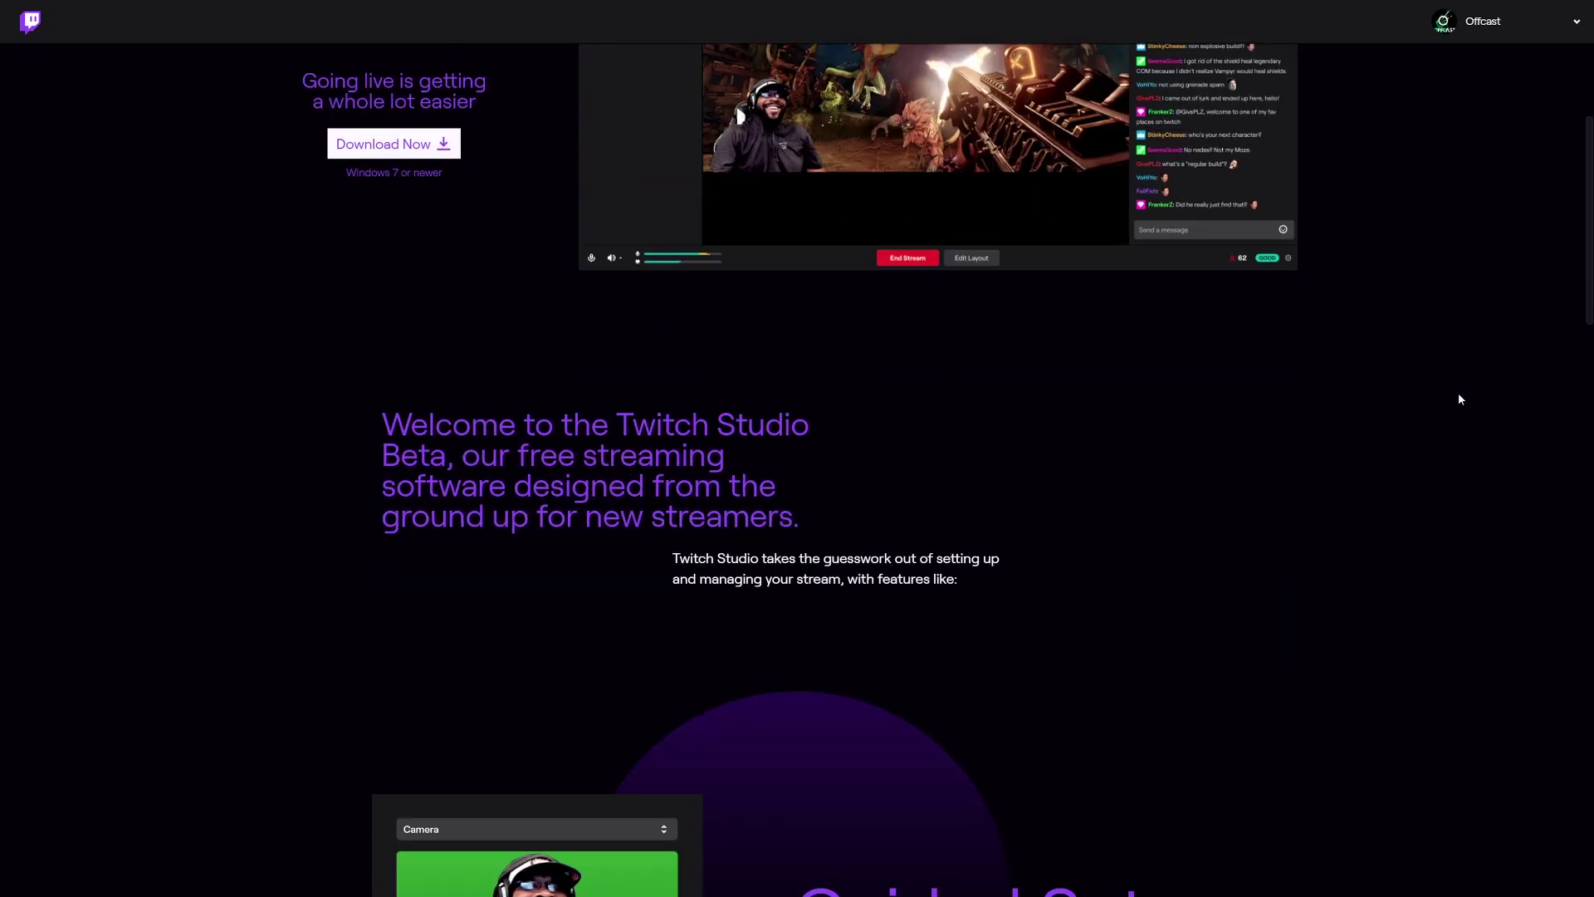
pyautogui.scroll(-9, 1459, 400)
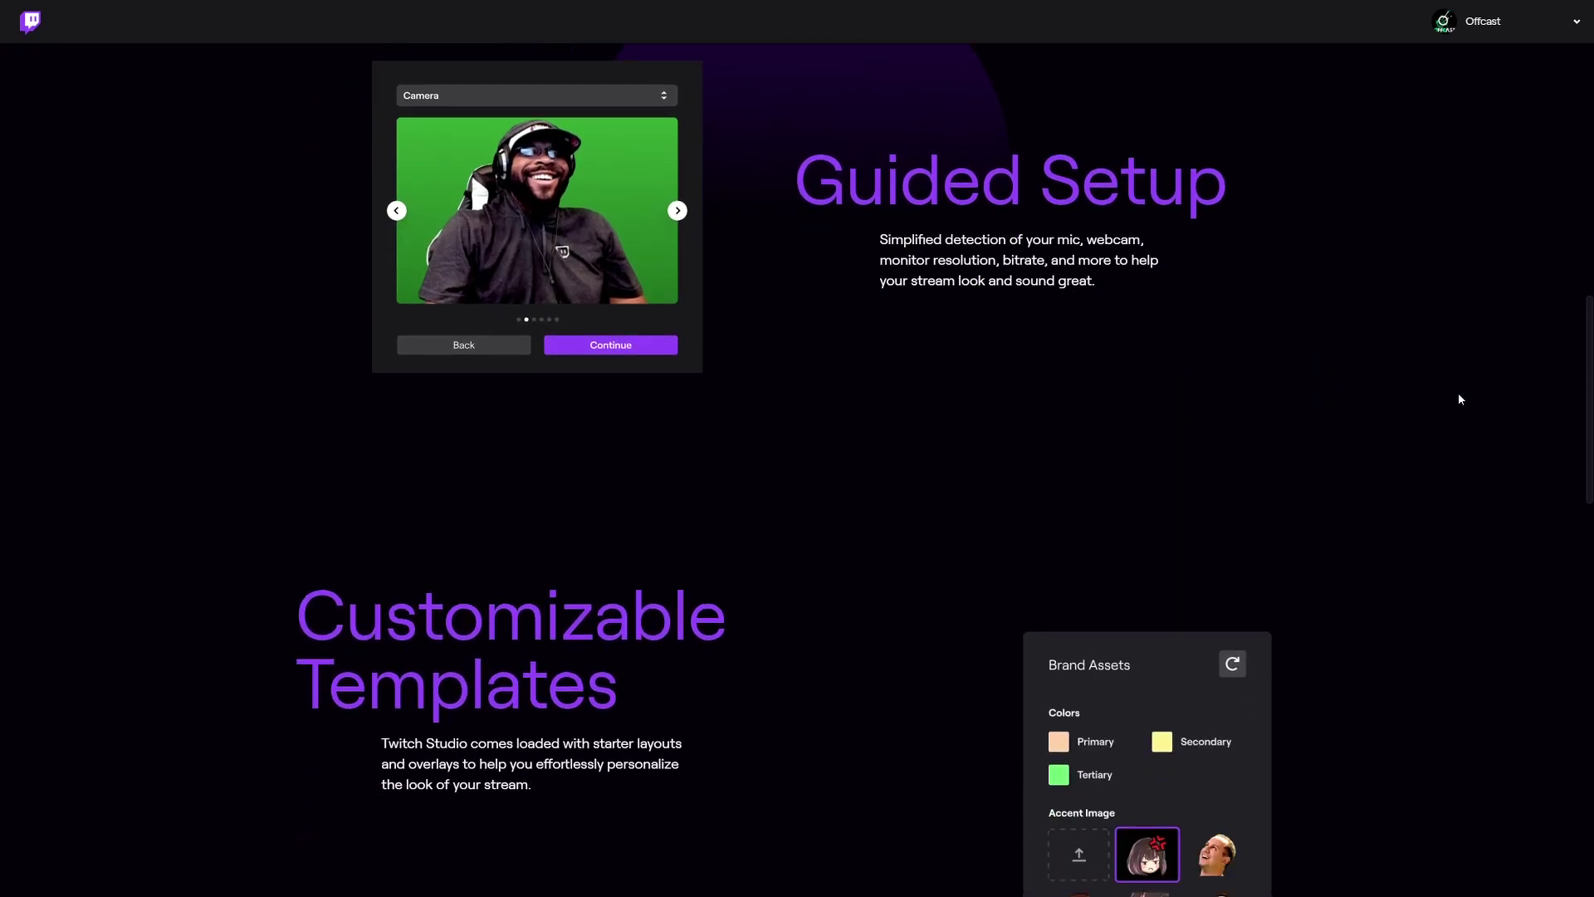
pyautogui.scroll(-4, 1458, 392)
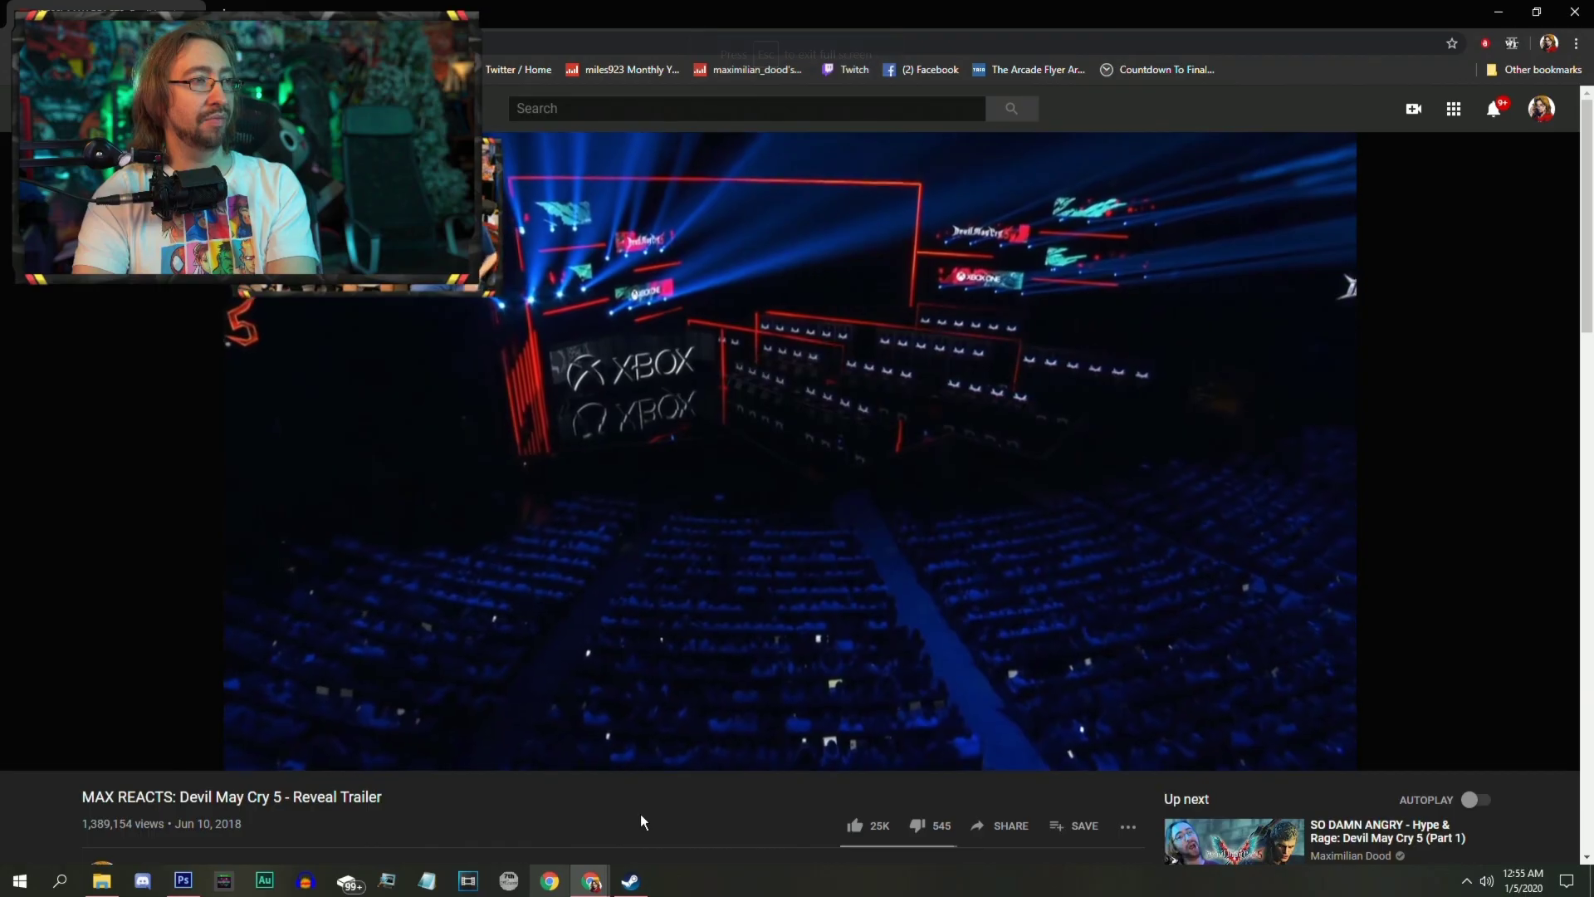
pyautogui.moveTo(644, 742)
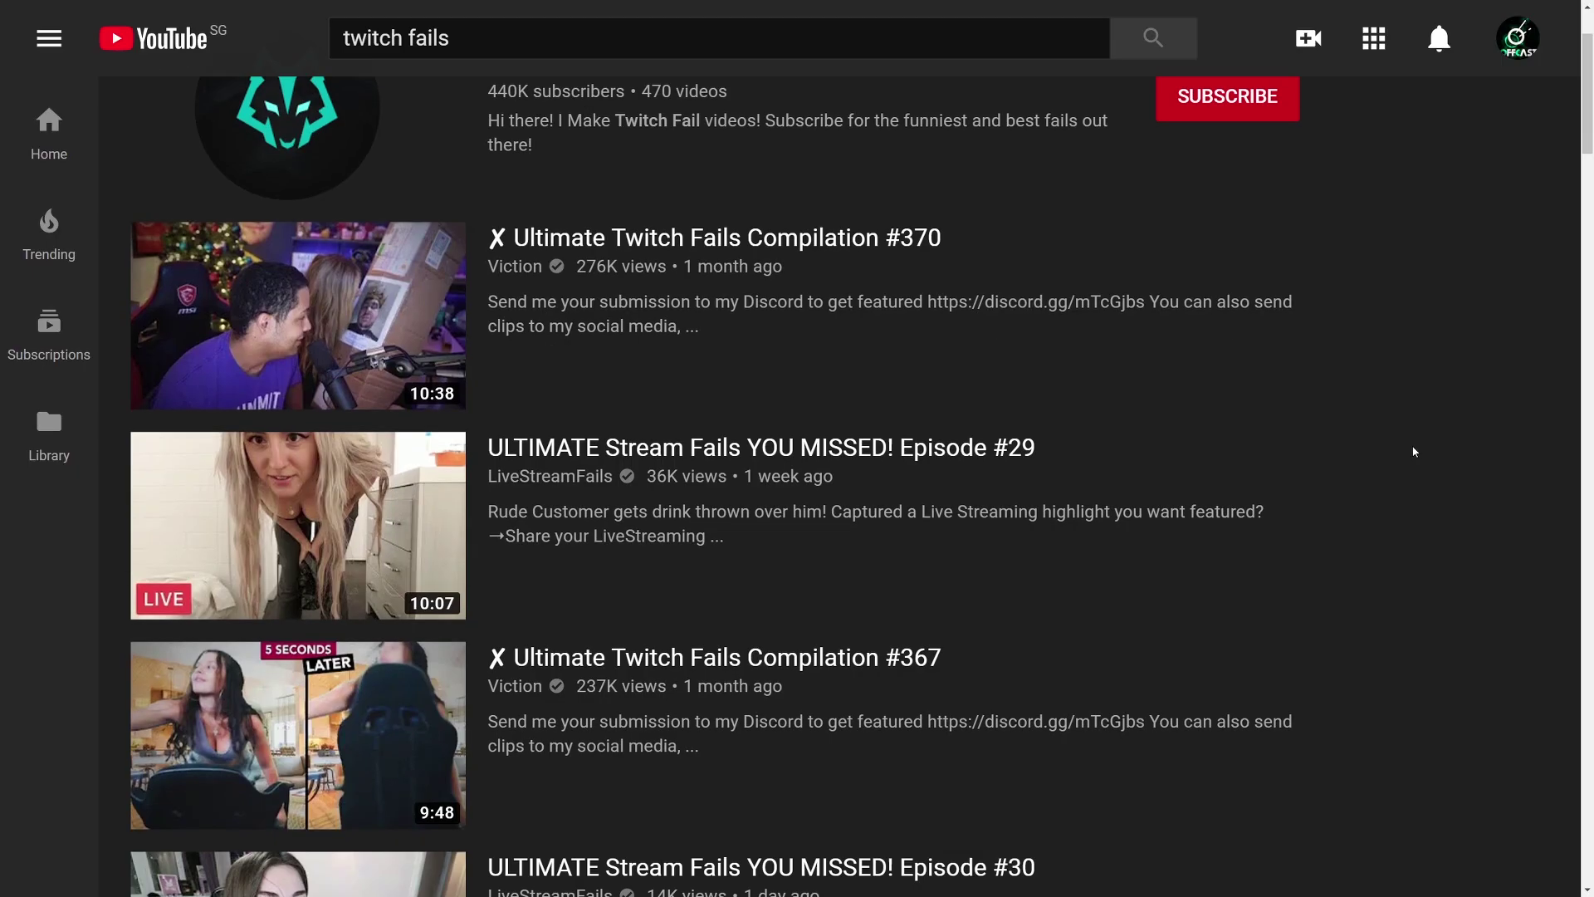
pyautogui.scroll(-2, 1410, 450)
pyautogui.scroll(-6, 1410, 450)
pyautogui.scroll(-9, 1410, 450)
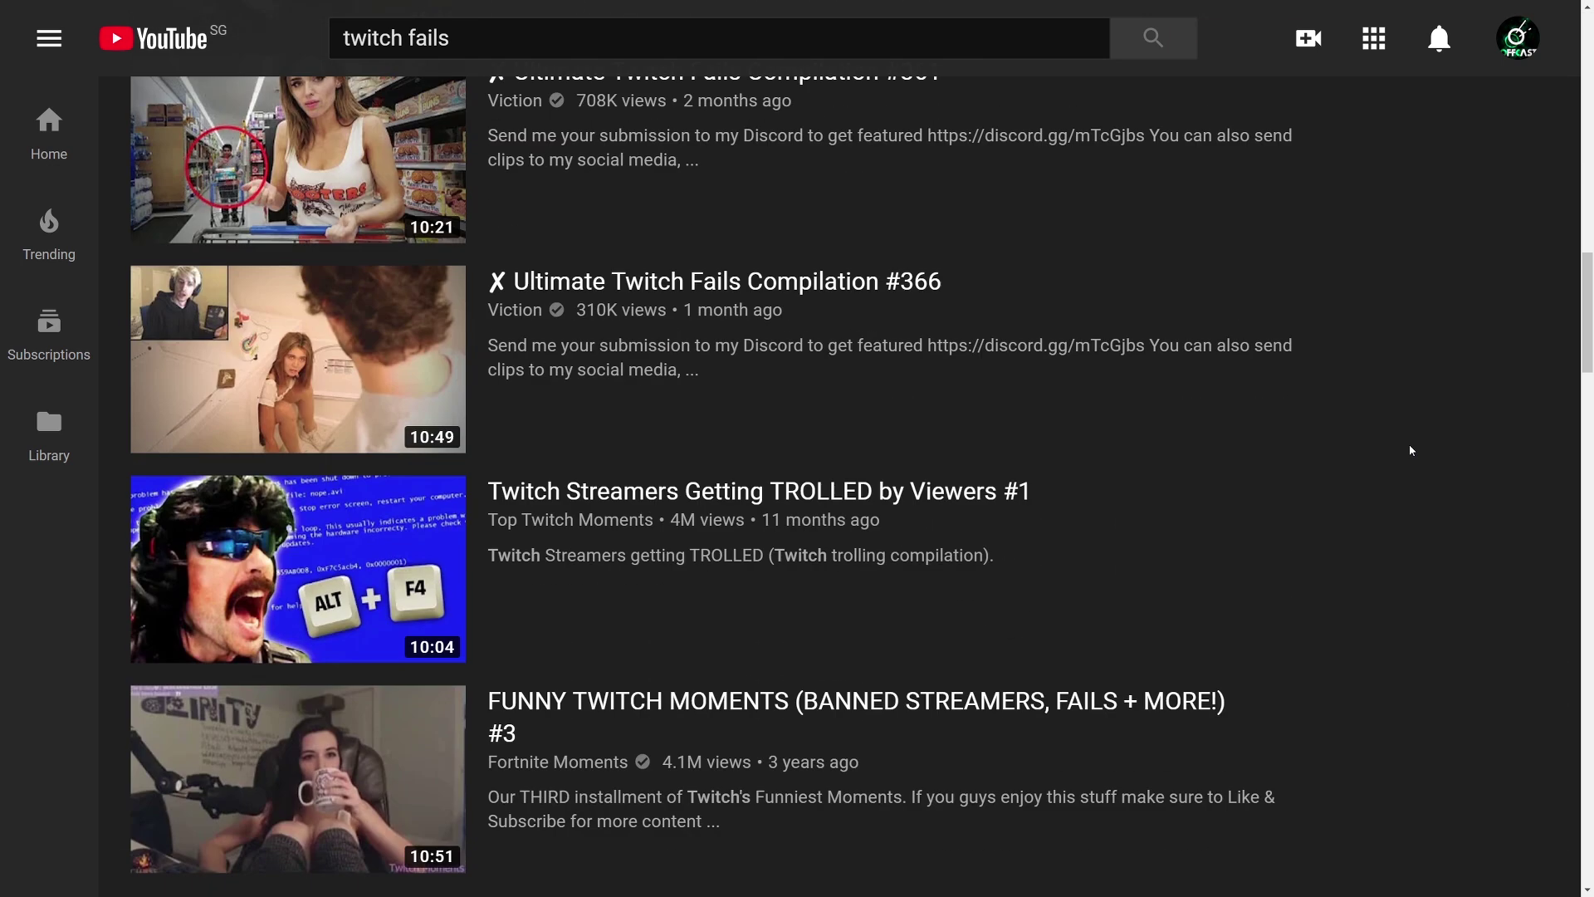
pyautogui.scroll(-3, 1410, 450)
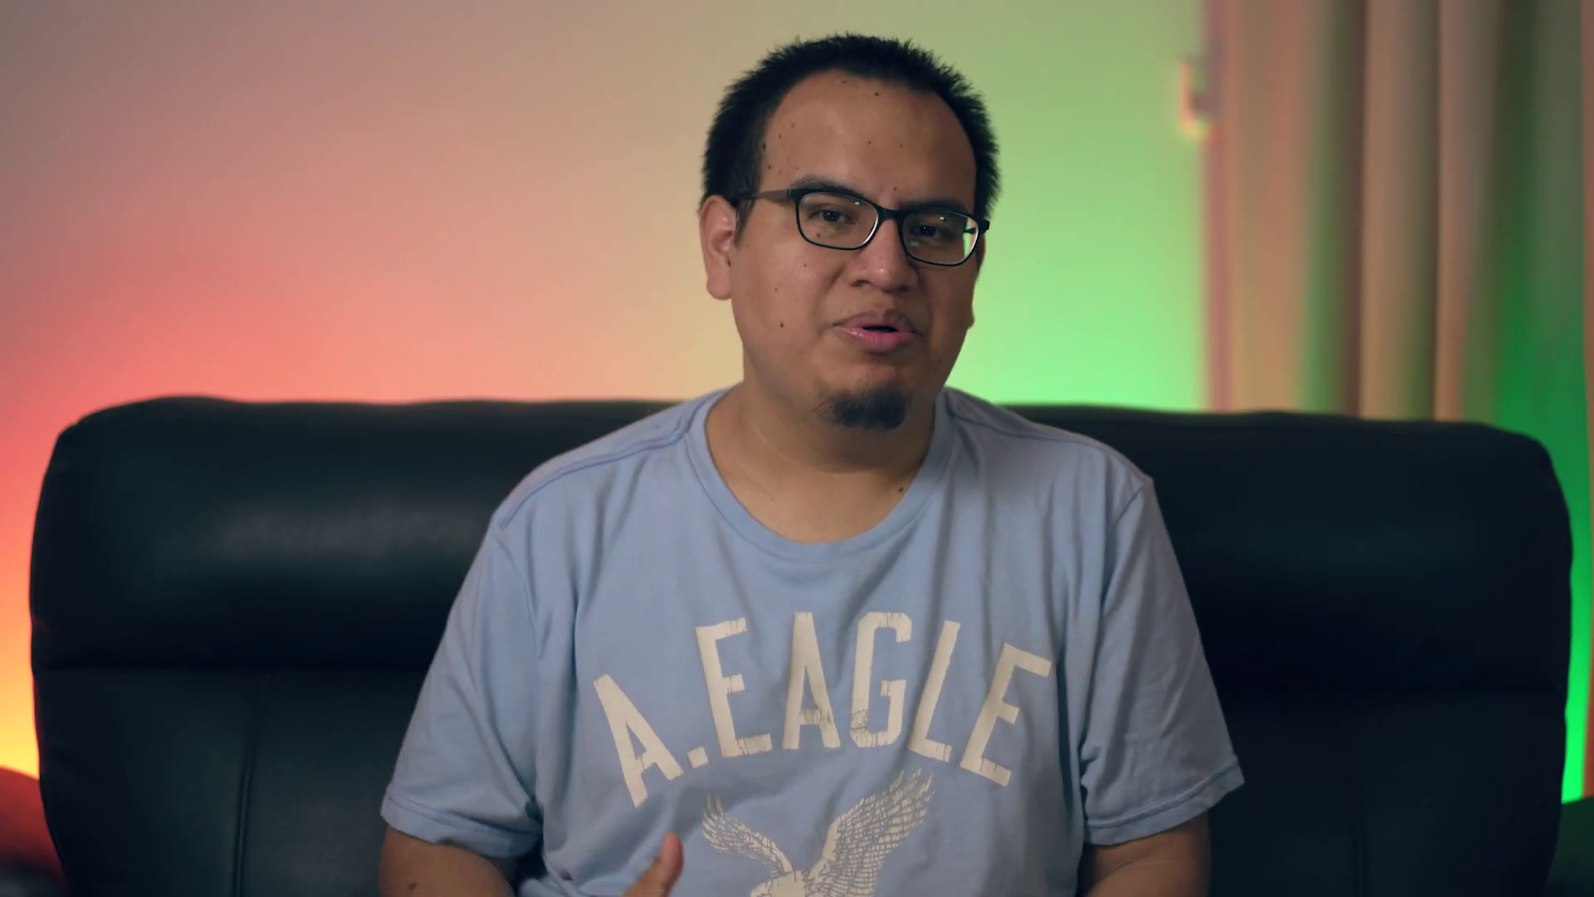